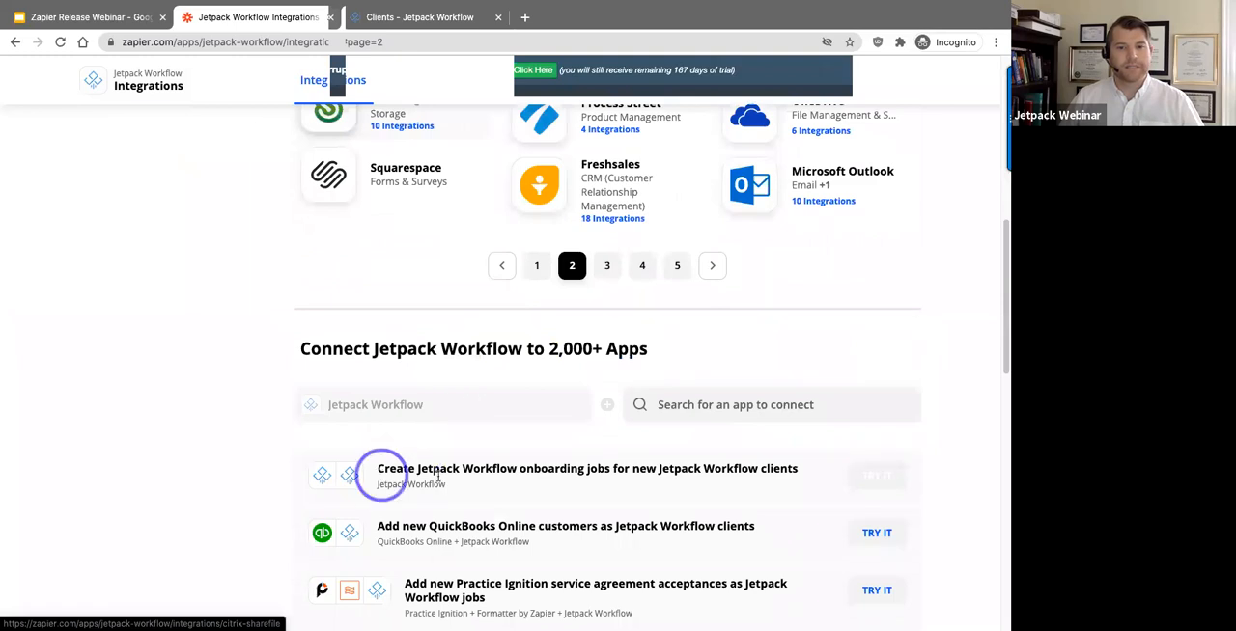
drag(429, 469, 557, 462)
drag(635, 460, 801, 466)
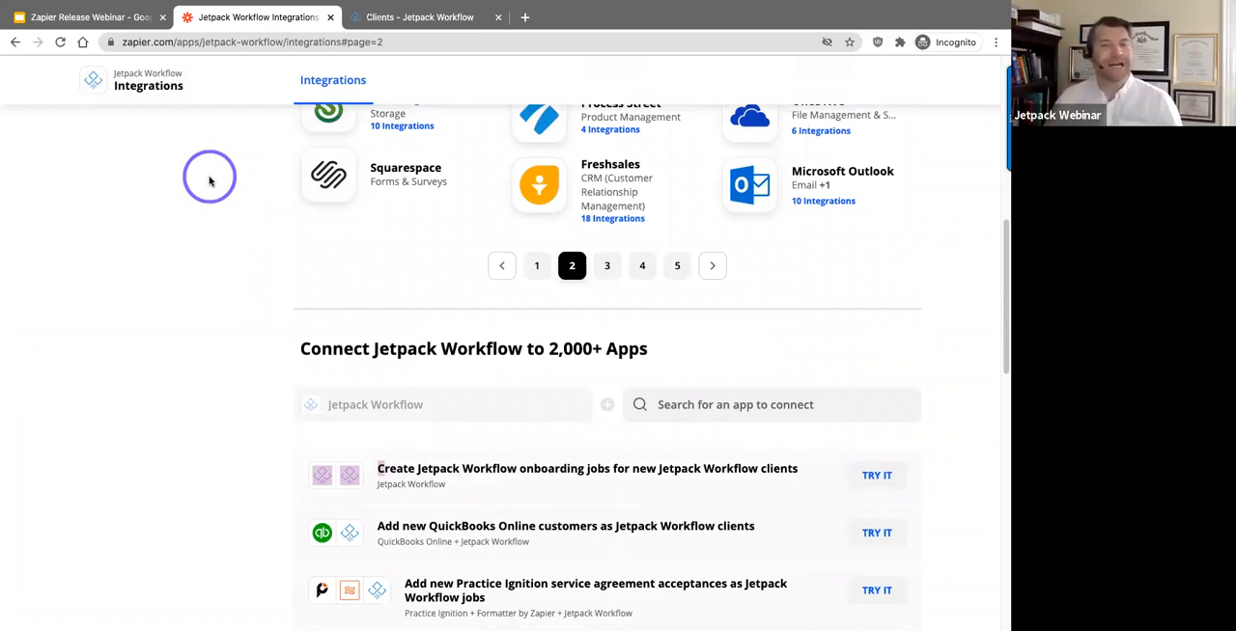
scroll(300, 415, down, 1)
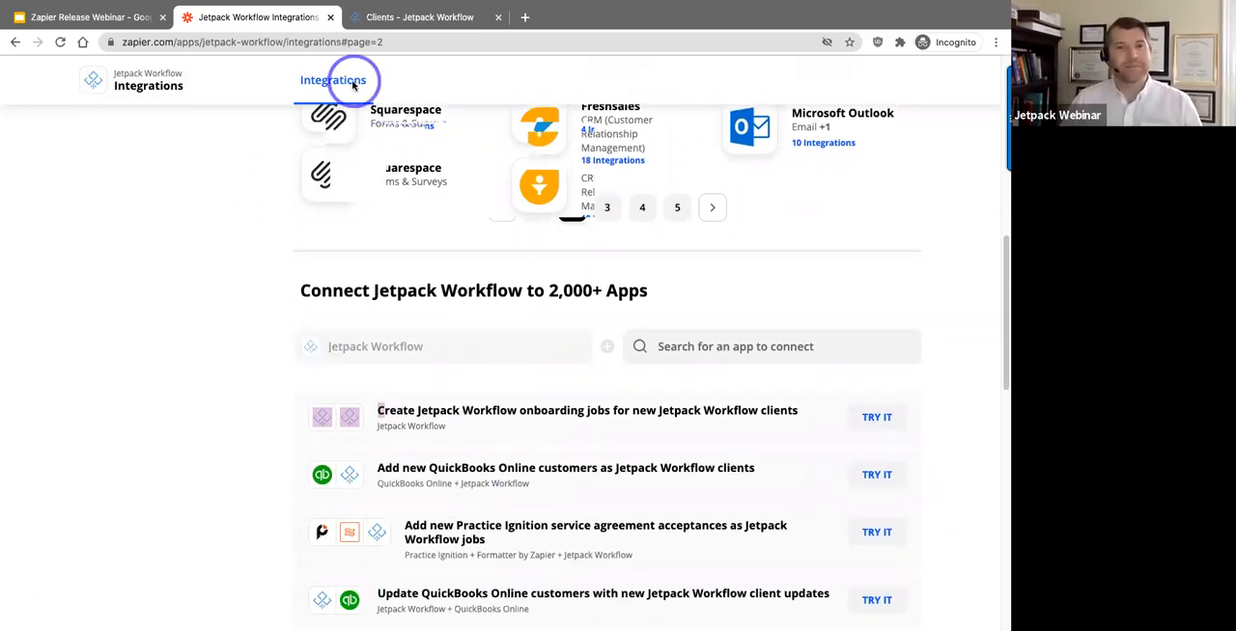
Step: Switch to Jetpack Workflow, create a new client with only the contact's first and last name, and reload the client's page
click(372, 17)
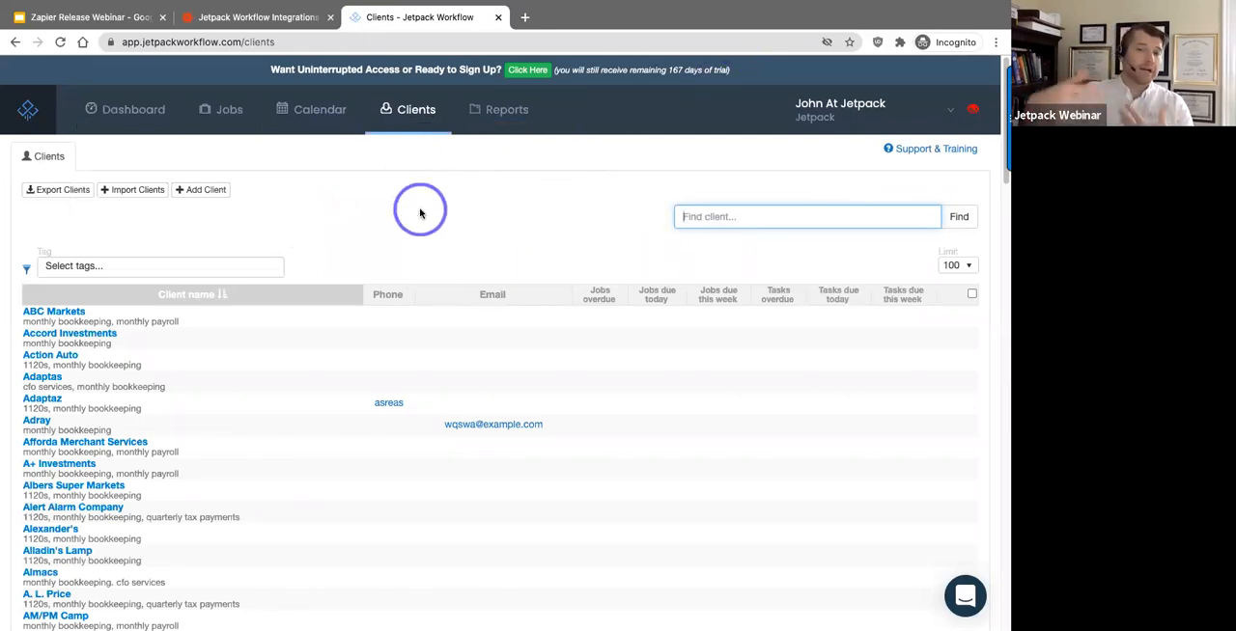
click(194, 193)
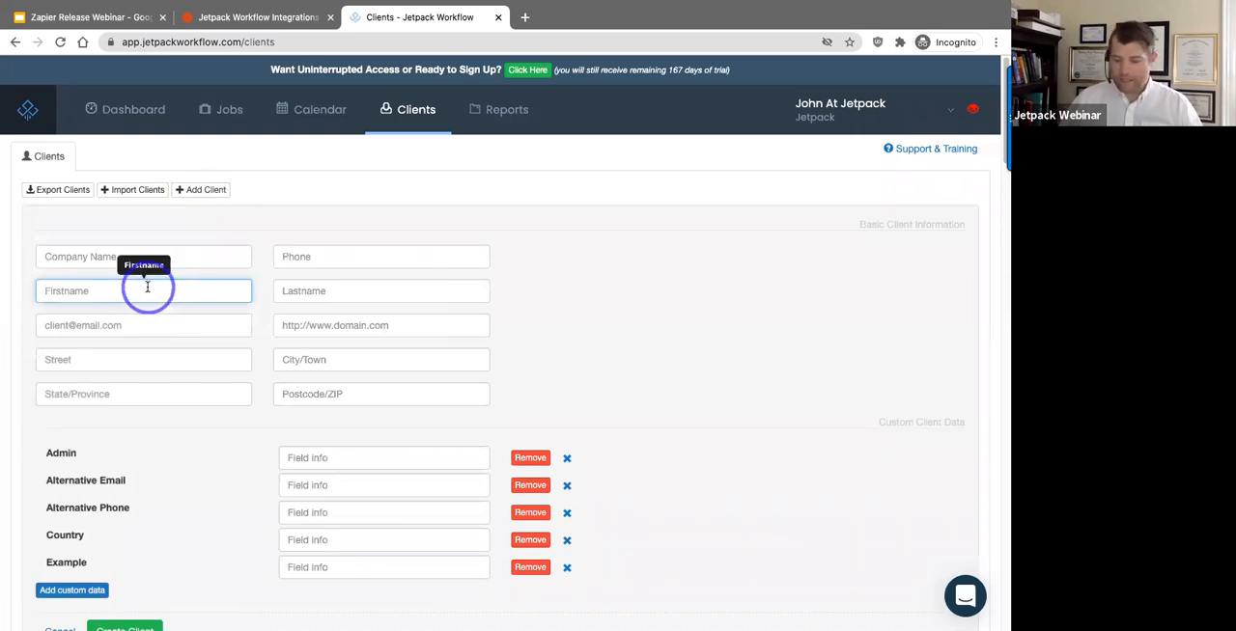
text(John)
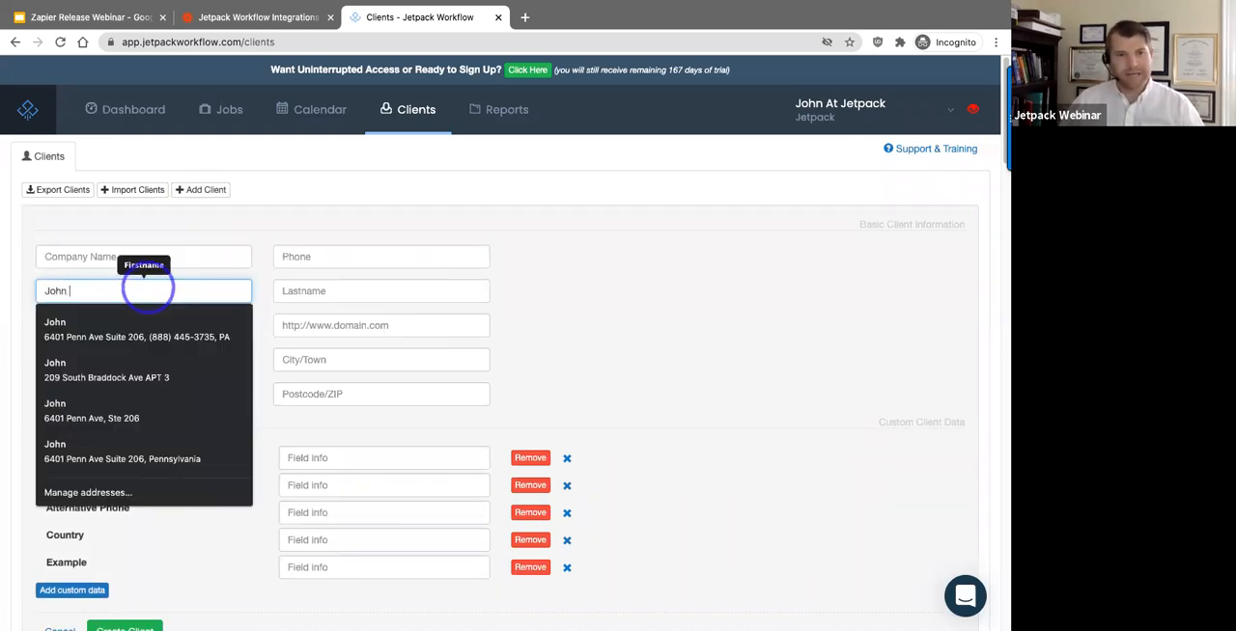
key(Tab)
text(B)
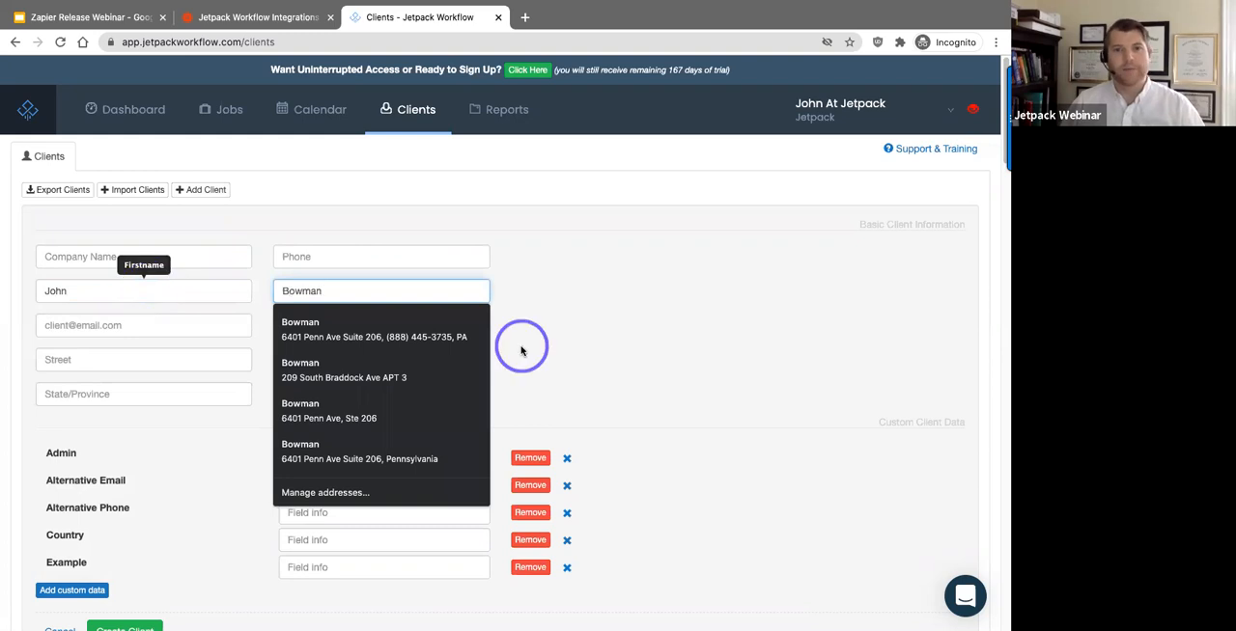
click(502, 374)
click(135, 626)
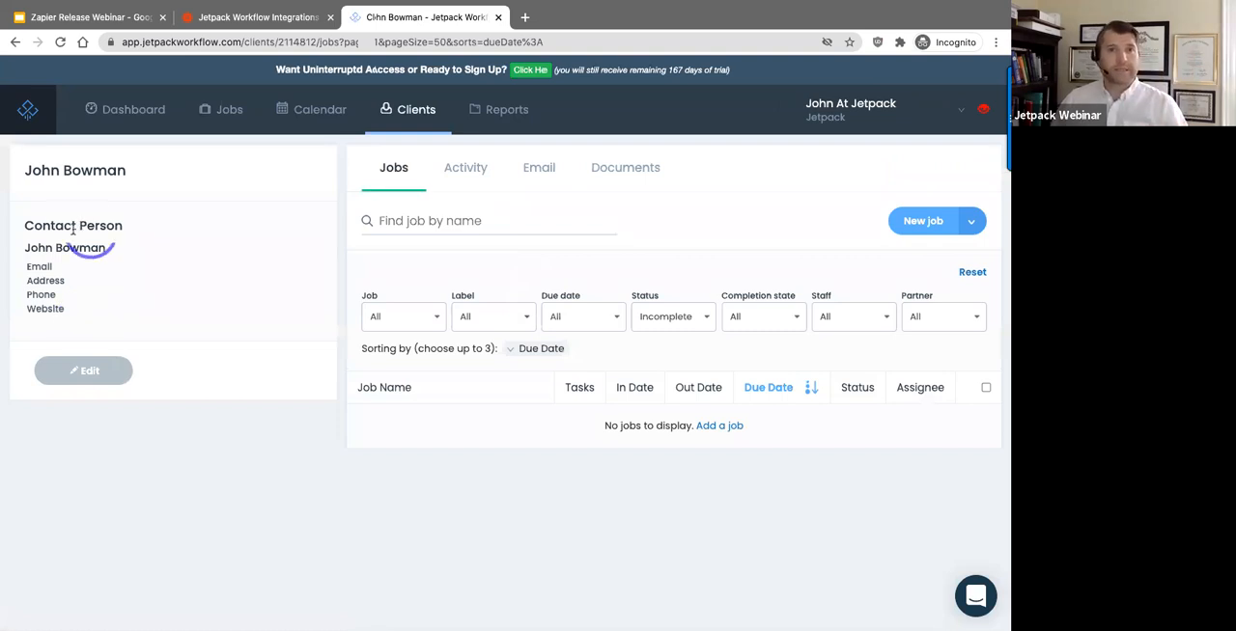
click(59, 43)
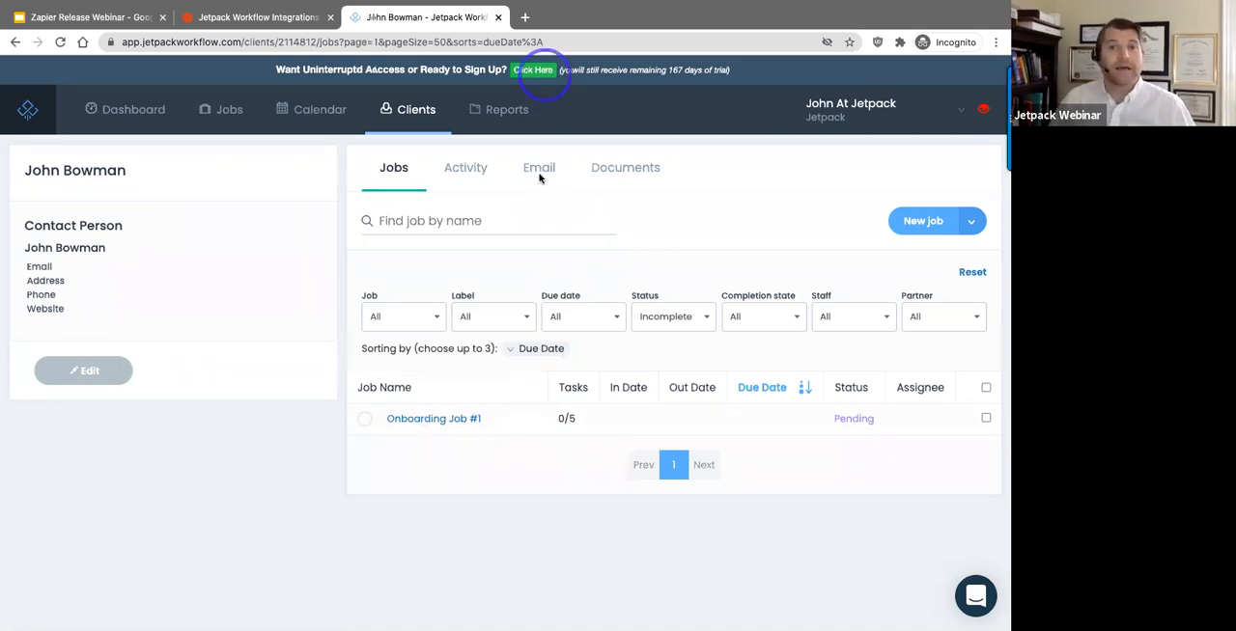
Step: Open Zapier's template for creating onboarding jobs for new Jetpack Workflow clients and review its account connections
click(278, 17)
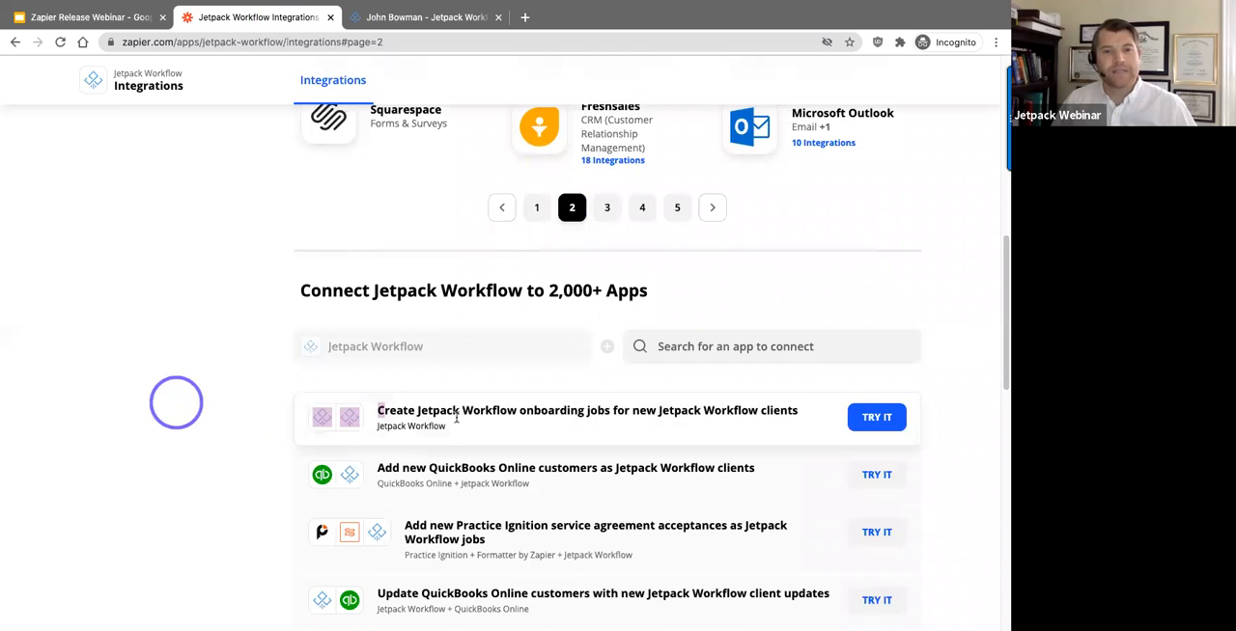
click(877, 422)
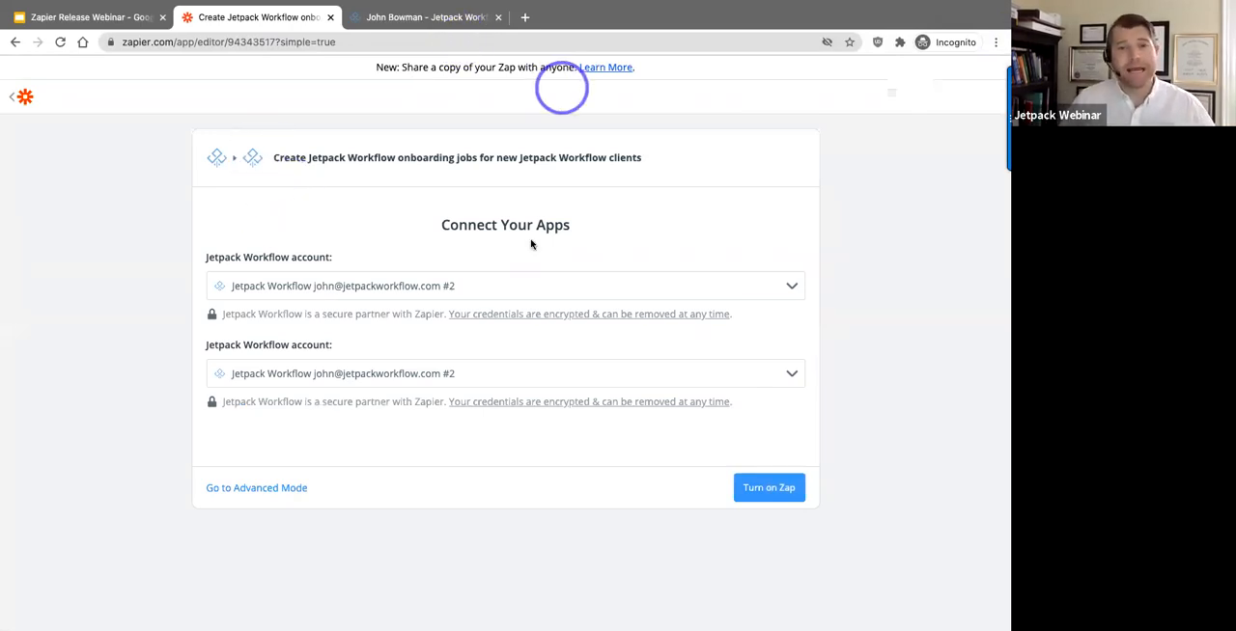
drag(442, 225, 539, 220)
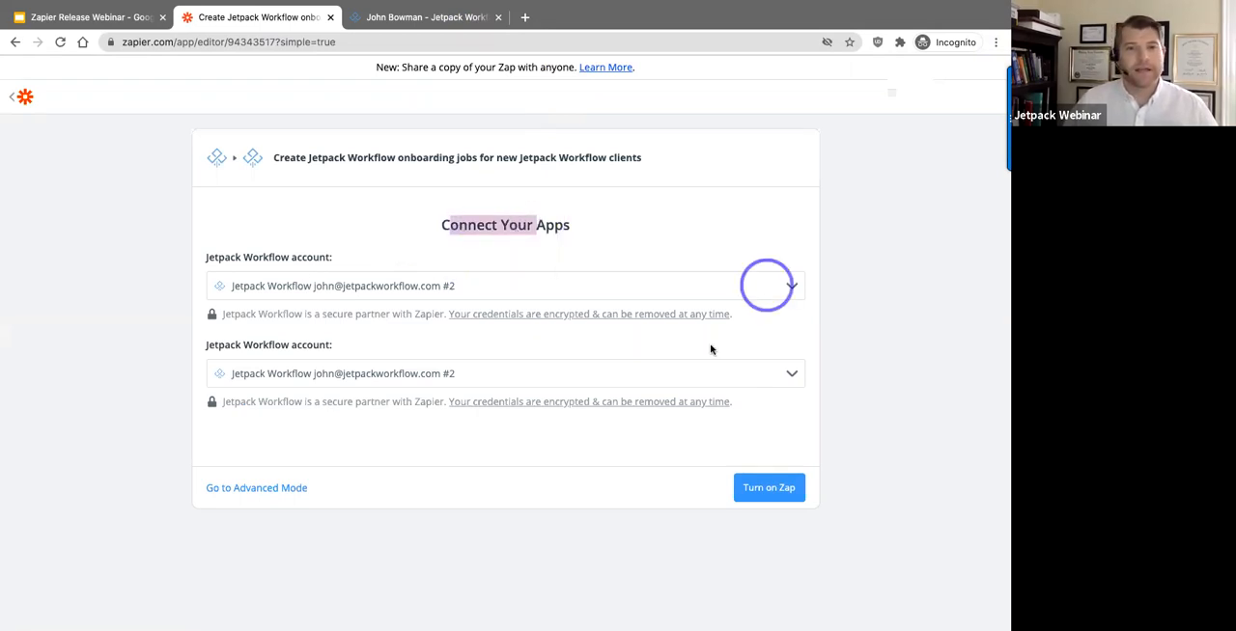
click(314, 254)
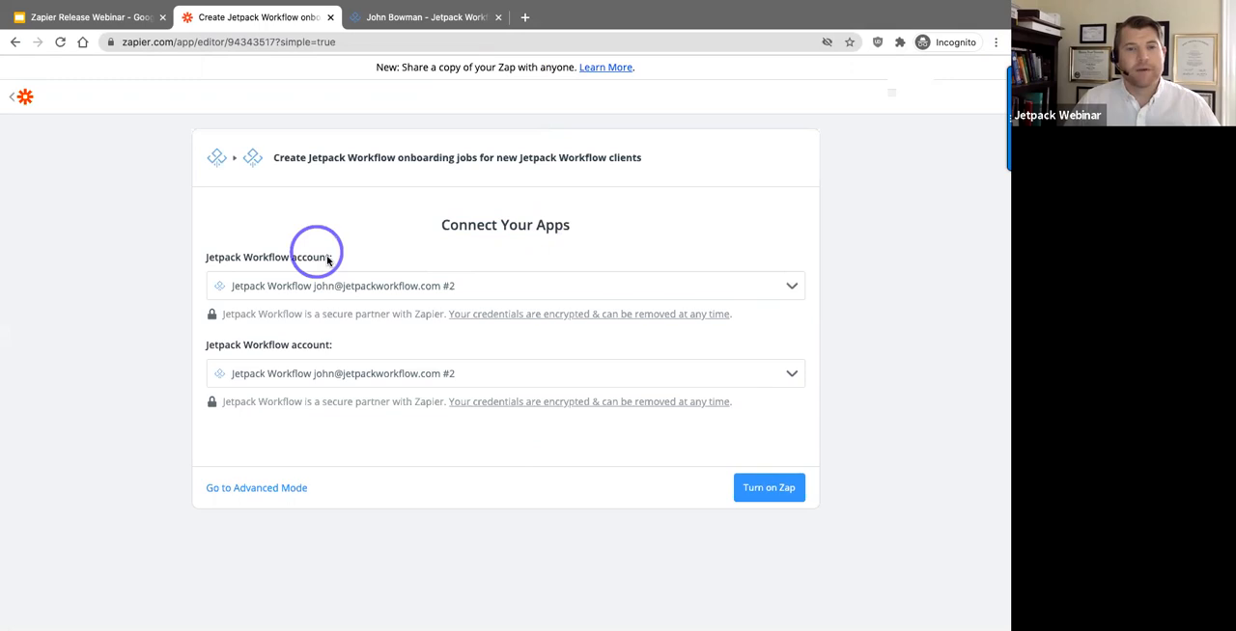
drag(222, 259, 206, 258)
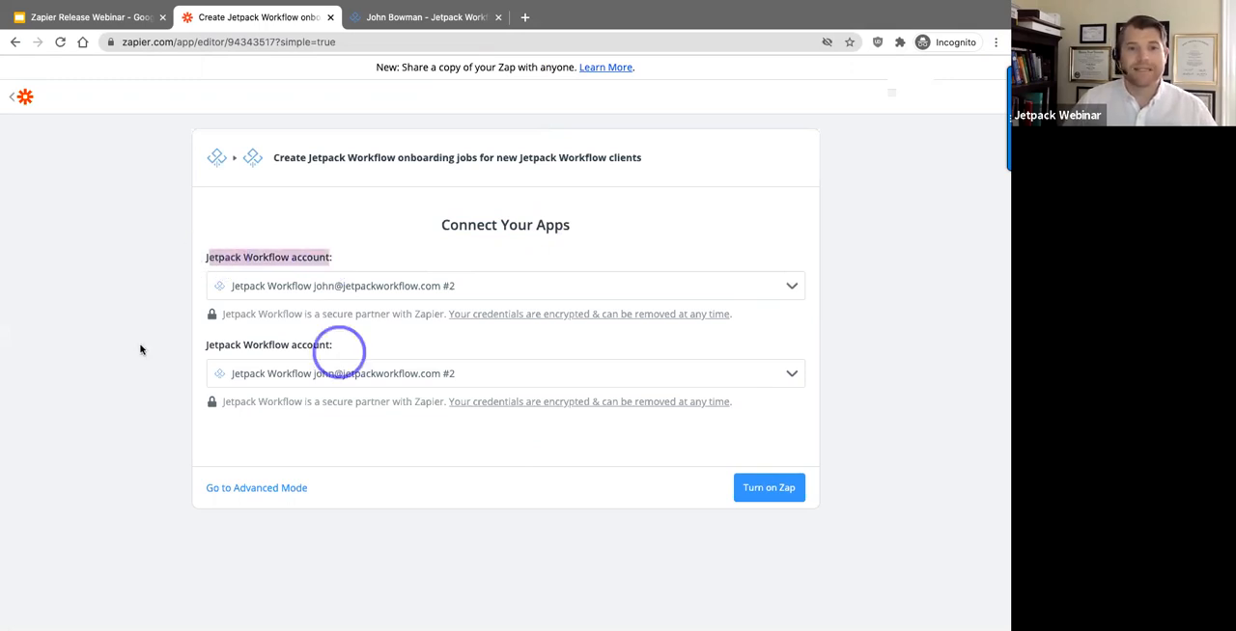
drag(339, 349, 140, 350)
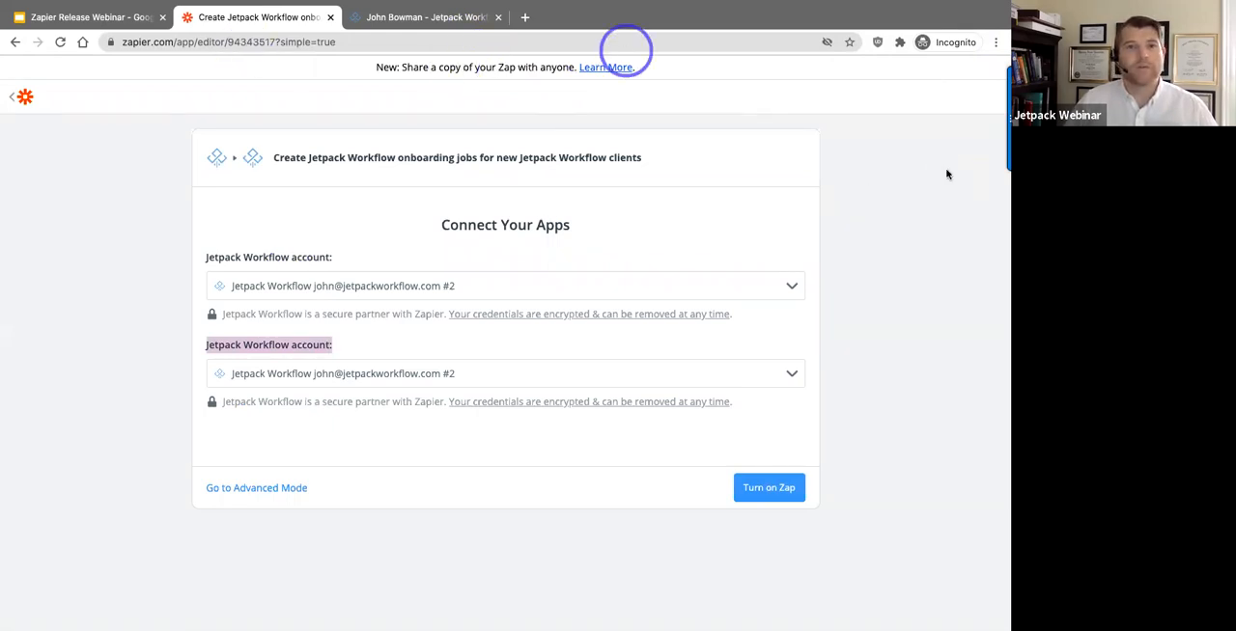
Step: Leave the template and start a new Zap with Jetpack Workflow as the trigger app
click(22, 99)
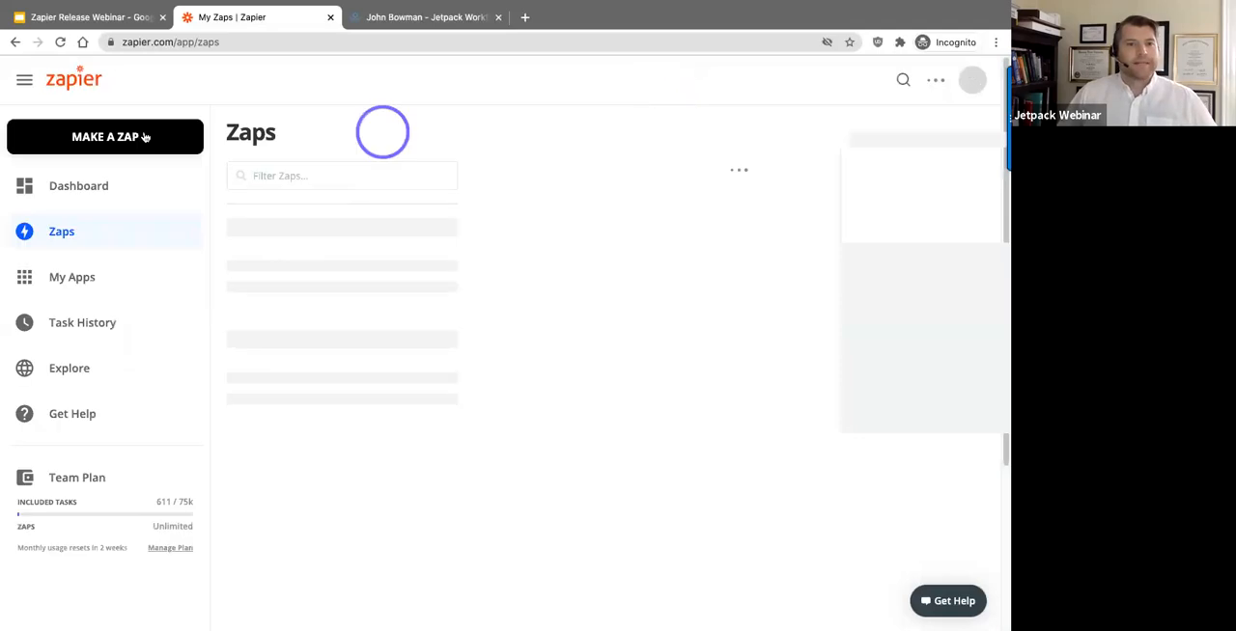
click(141, 137)
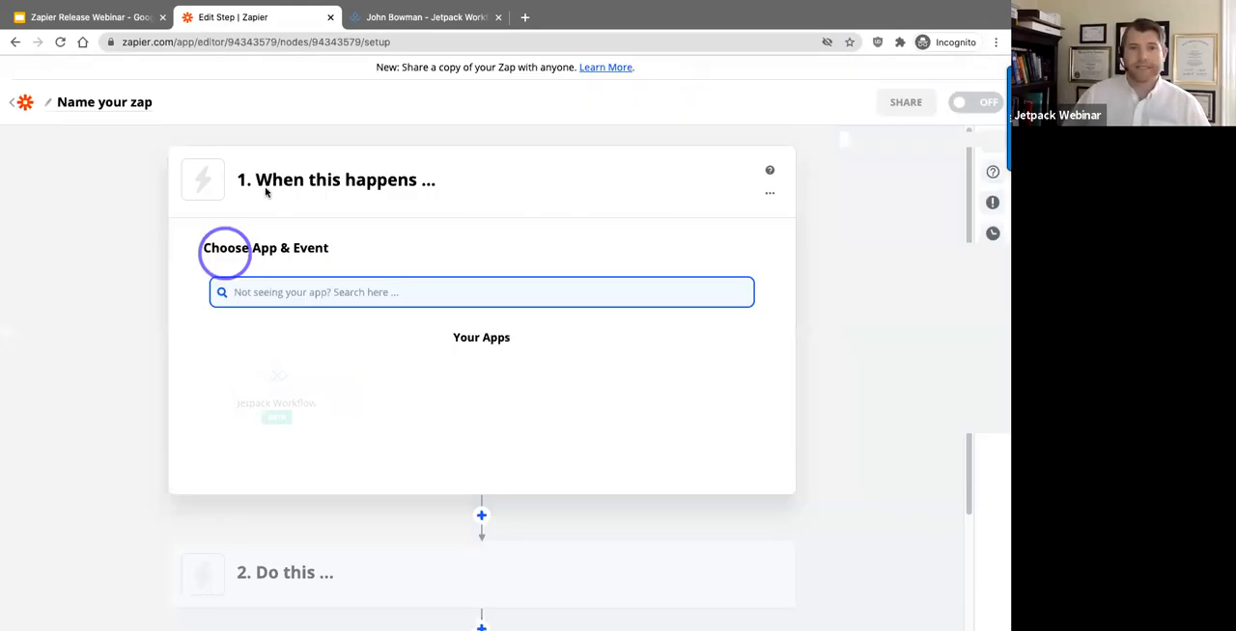
click(488, 204)
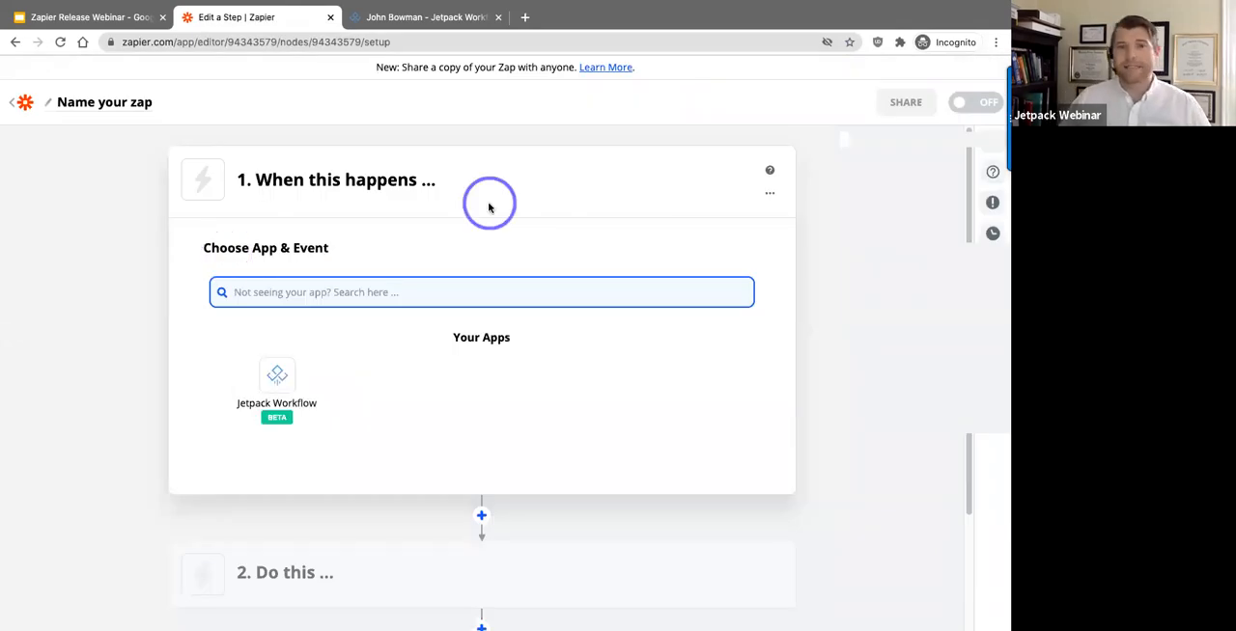
click(428, 264)
click(384, 326)
click(416, 384)
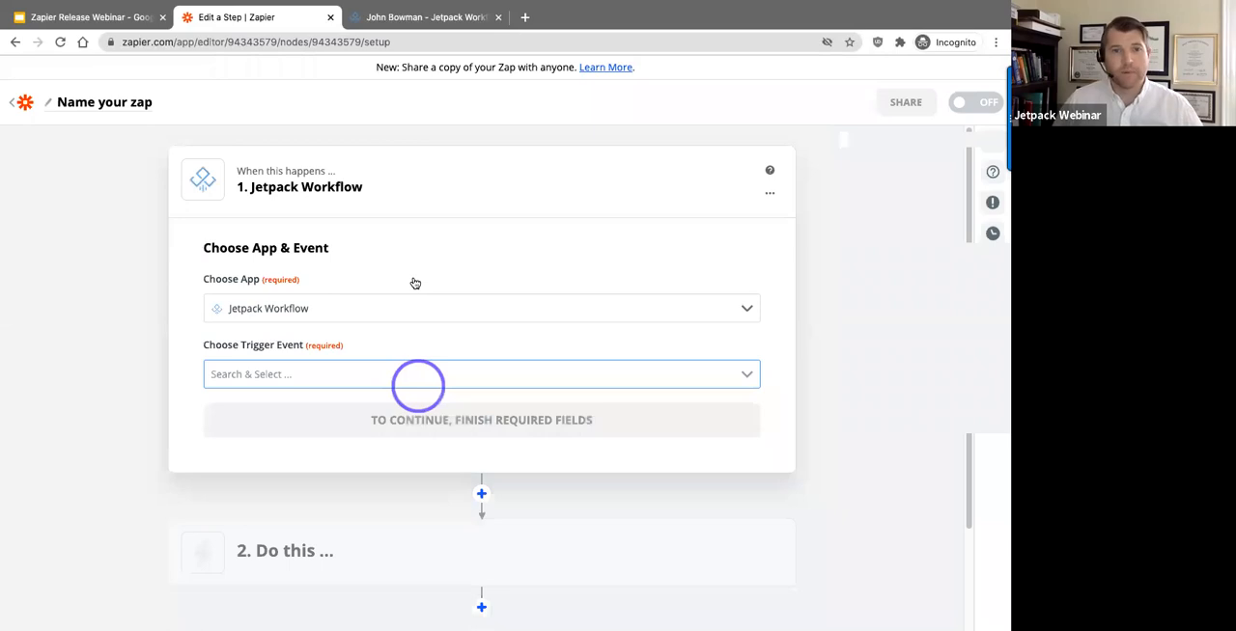
Step: Set the trigger event to New Client and continue to the account selection
click(275, 290)
click(242, 286)
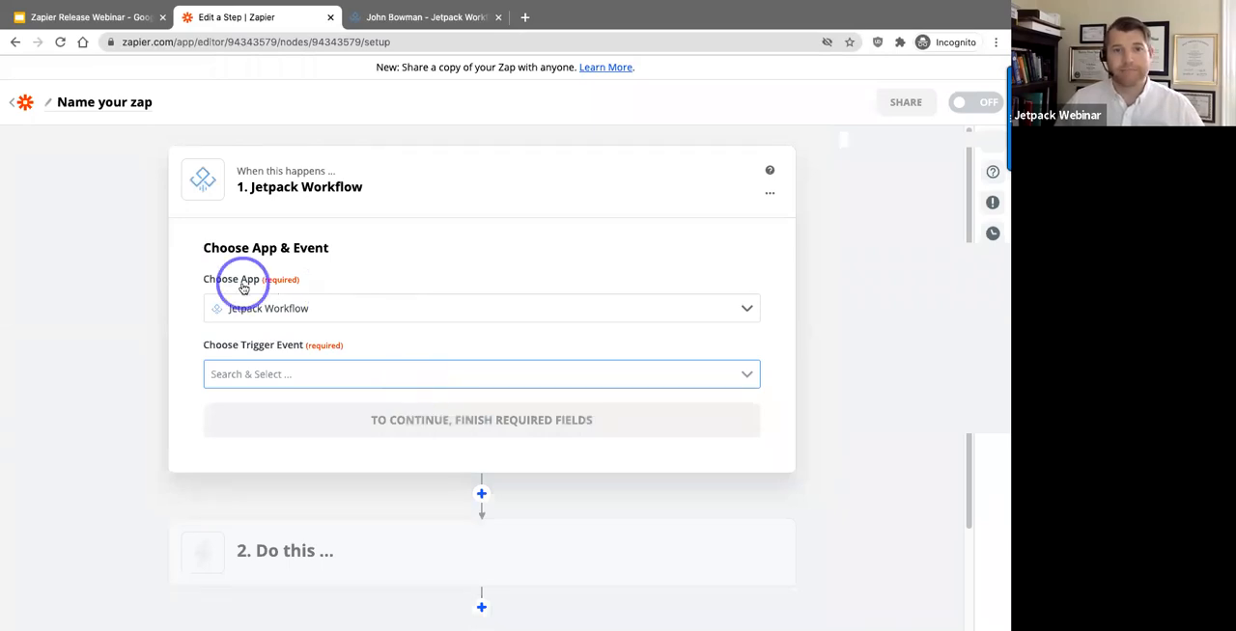
click(285, 312)
drag(216, 348, 330, 354)
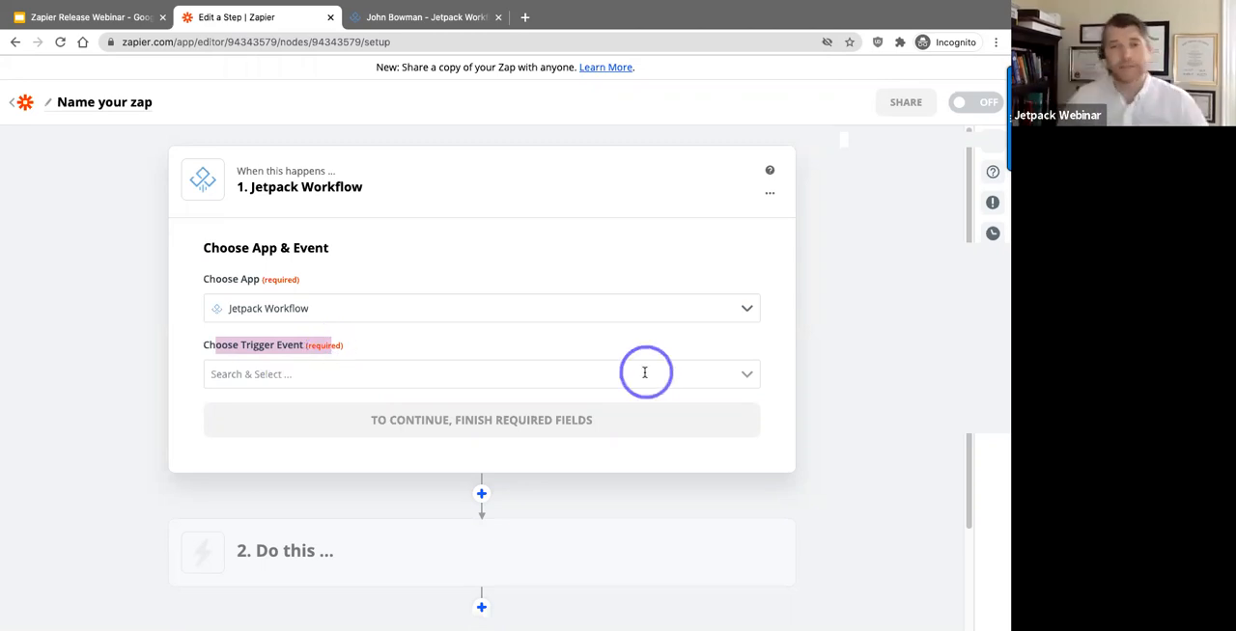
click(743, 390)
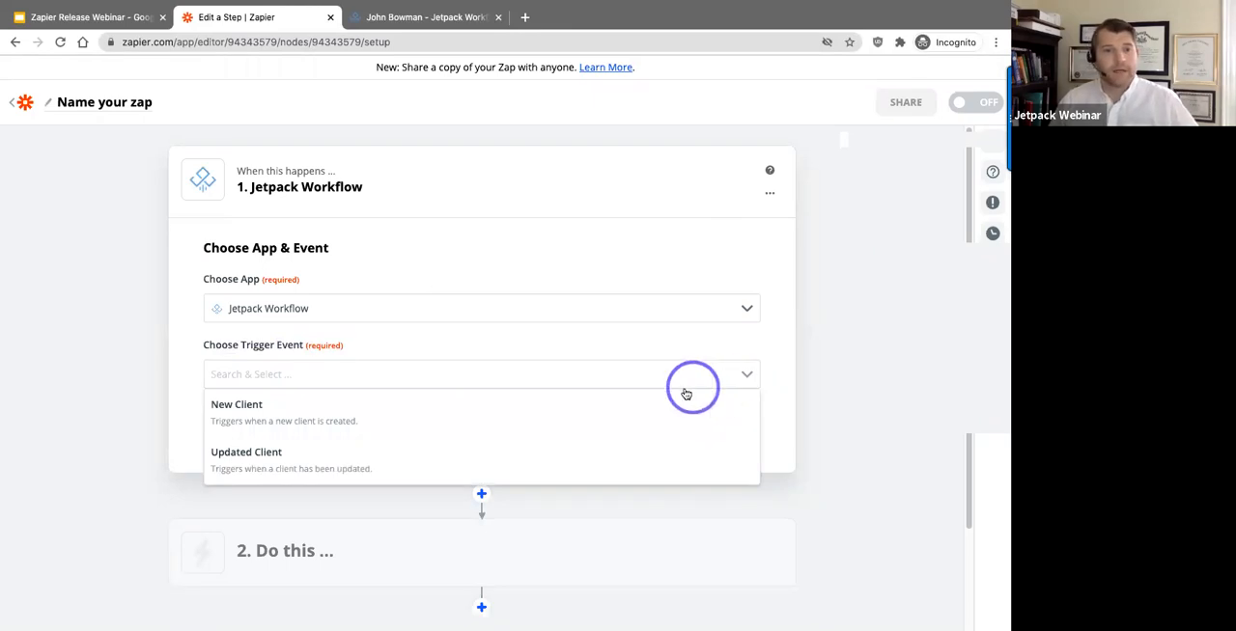
click(483, 418)
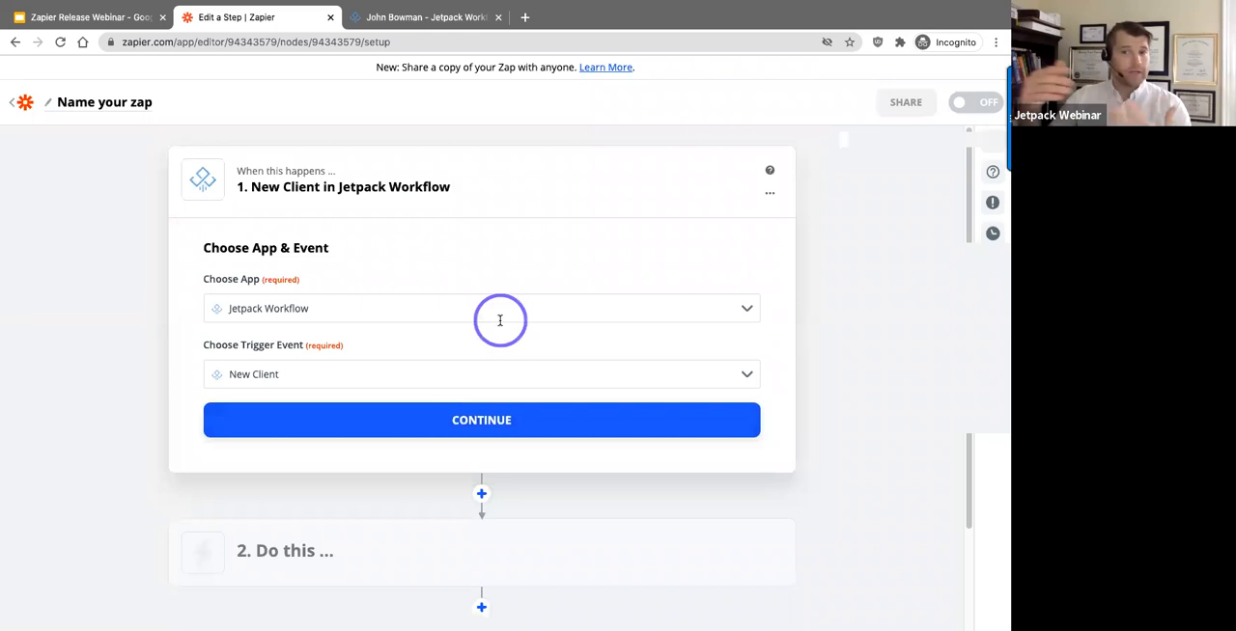
click(478, 417)
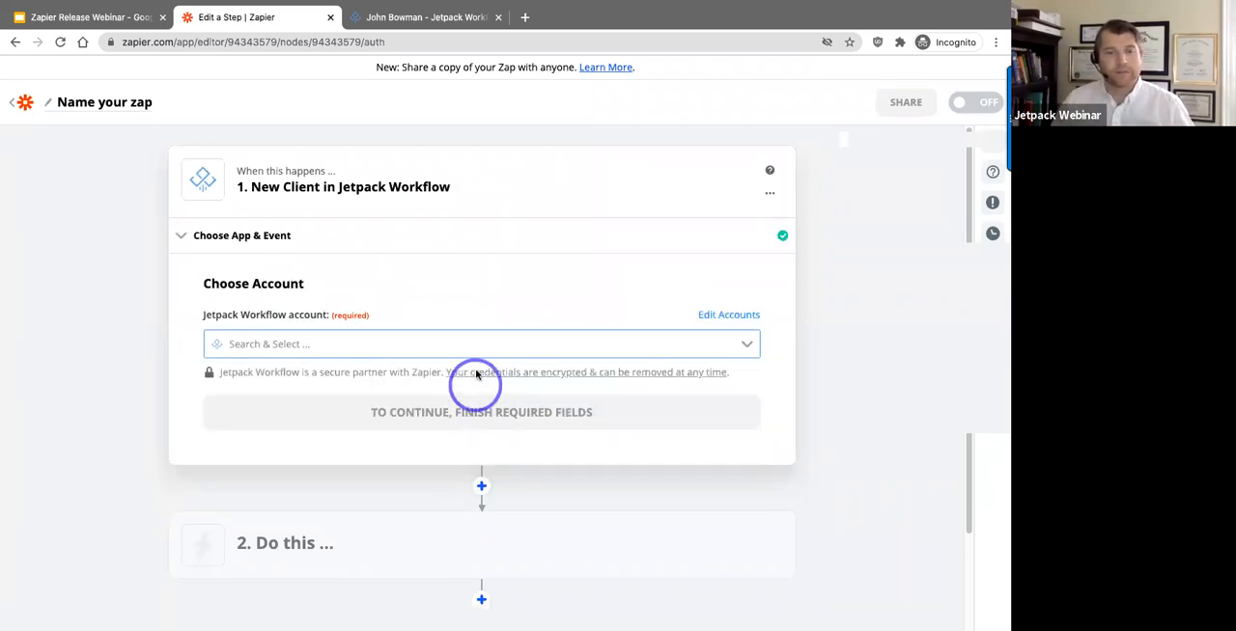
Step: Connect the trigger to the Jetpack Workflow account marked #4 and test the trigger
click(483, 347)
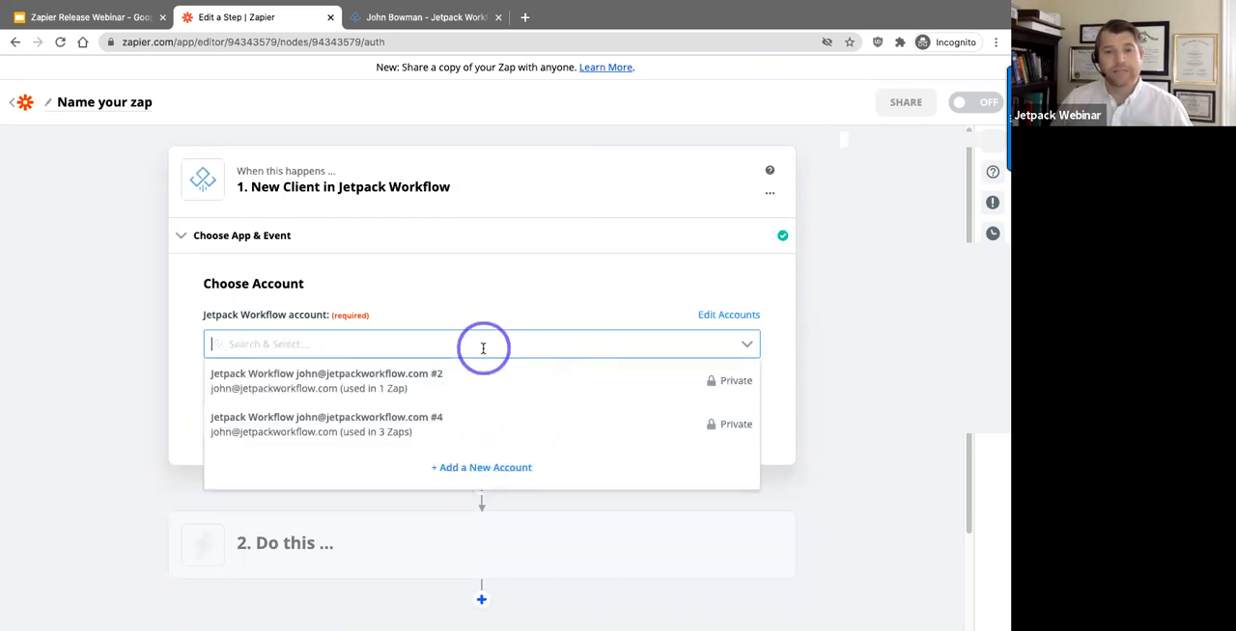
click(474, 435)
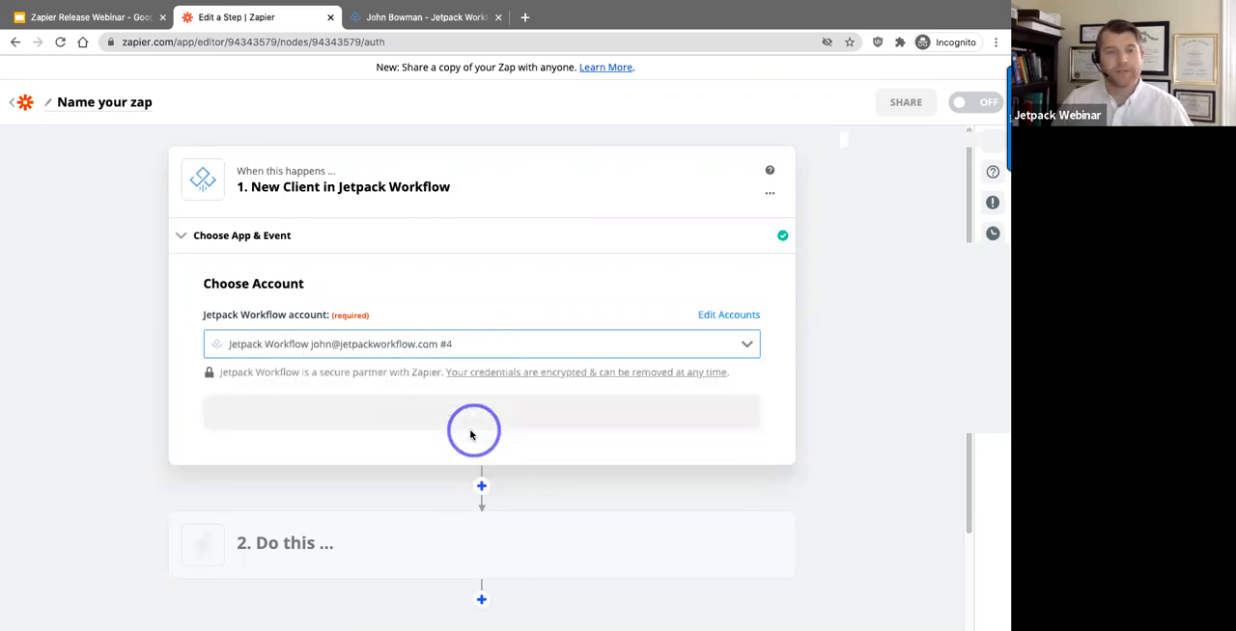
click(466, 422)
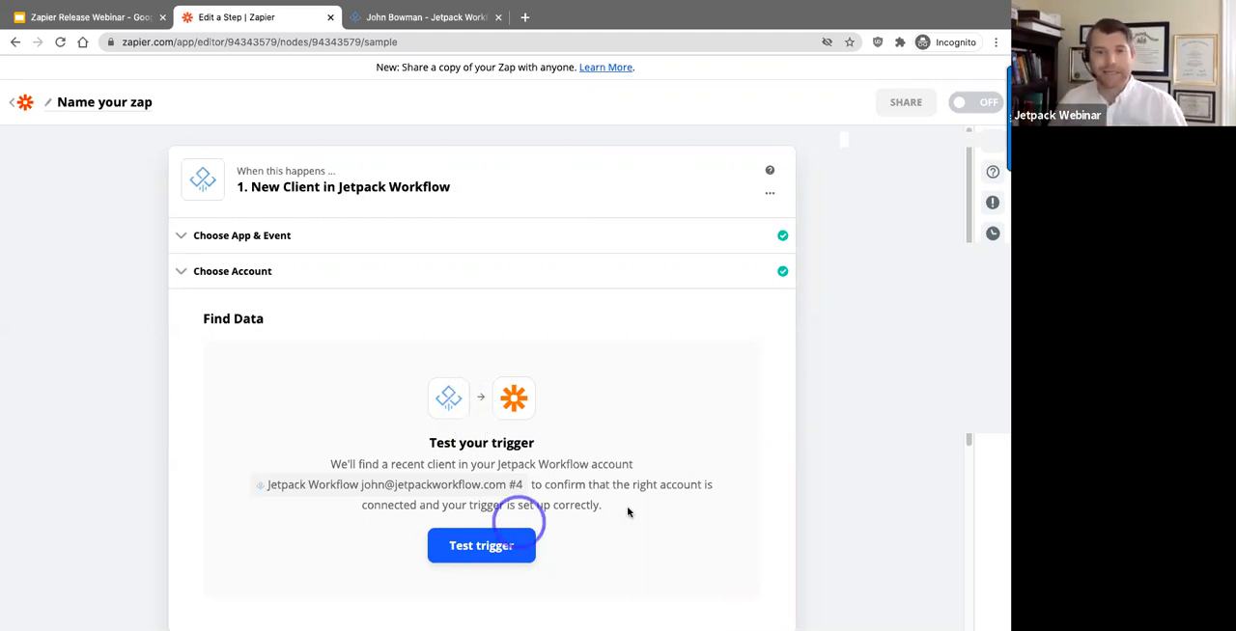
click(463, 554)
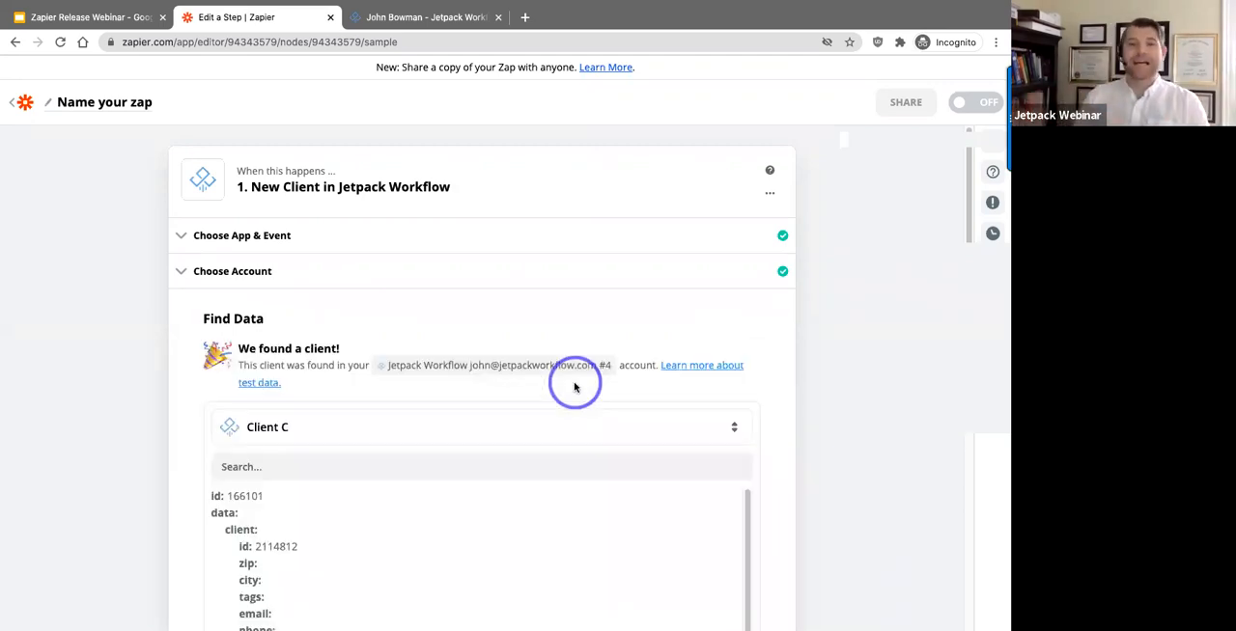
Step: Examine the sample client data returned by the trigger test
scroll(656, 394, down, 1)
scroll(588, 513, down, 1)
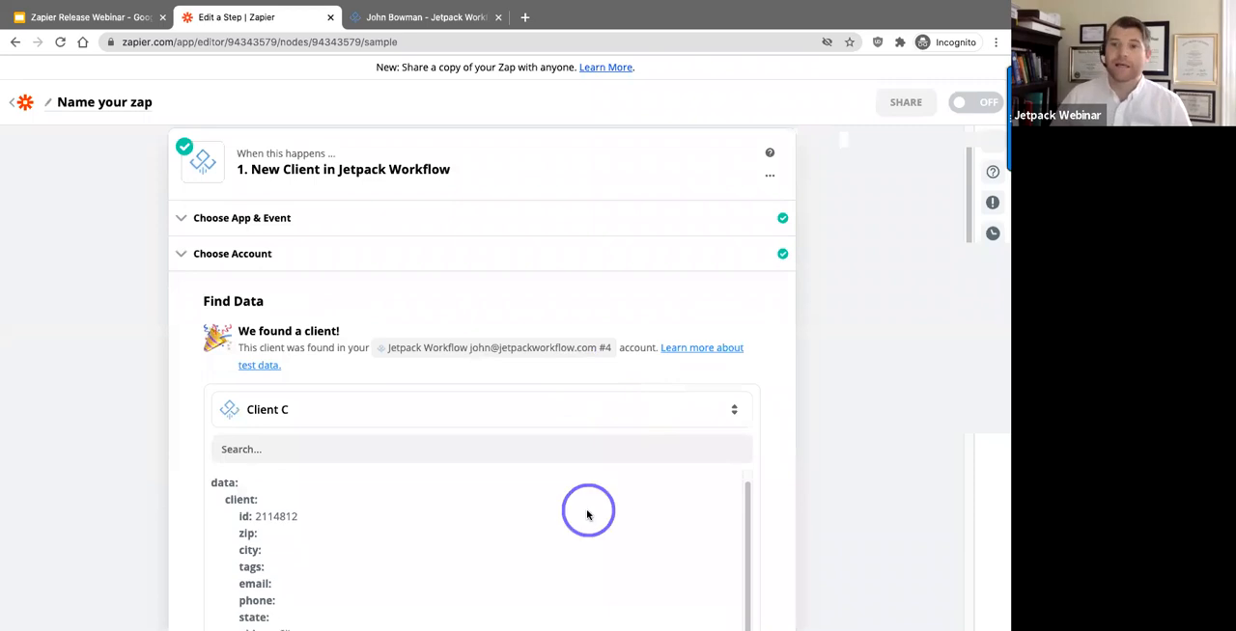
scroll(372, 526, up, 1)
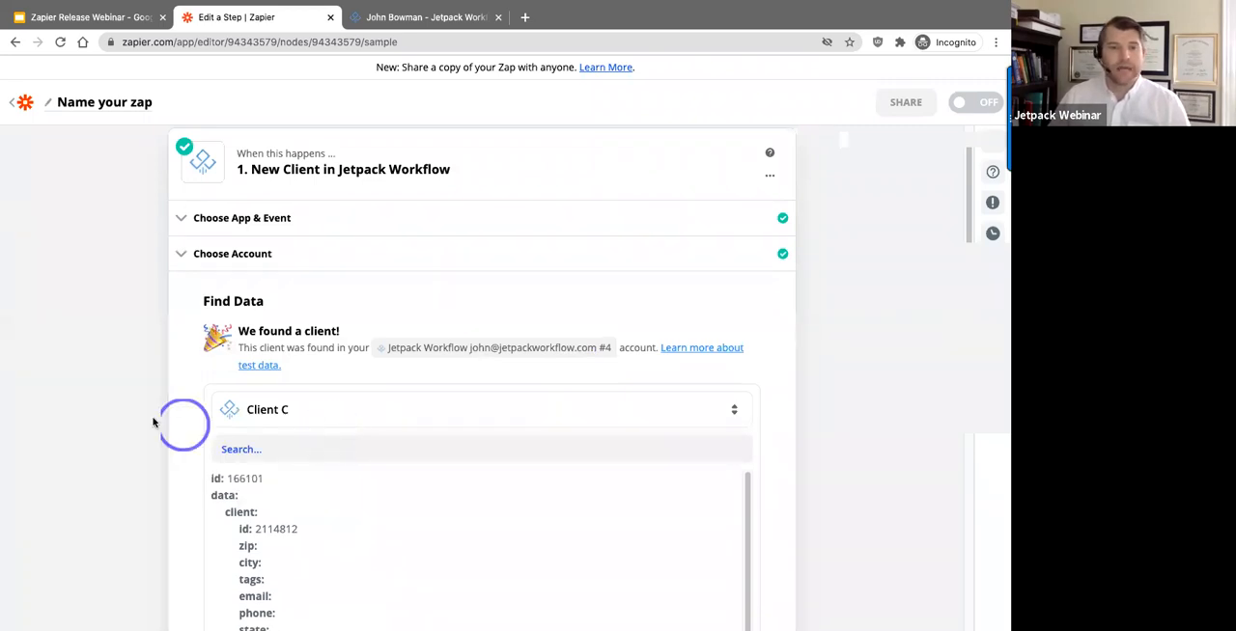
scroll(193, 406, down, 2)
drag(238, 219, 340, 219)
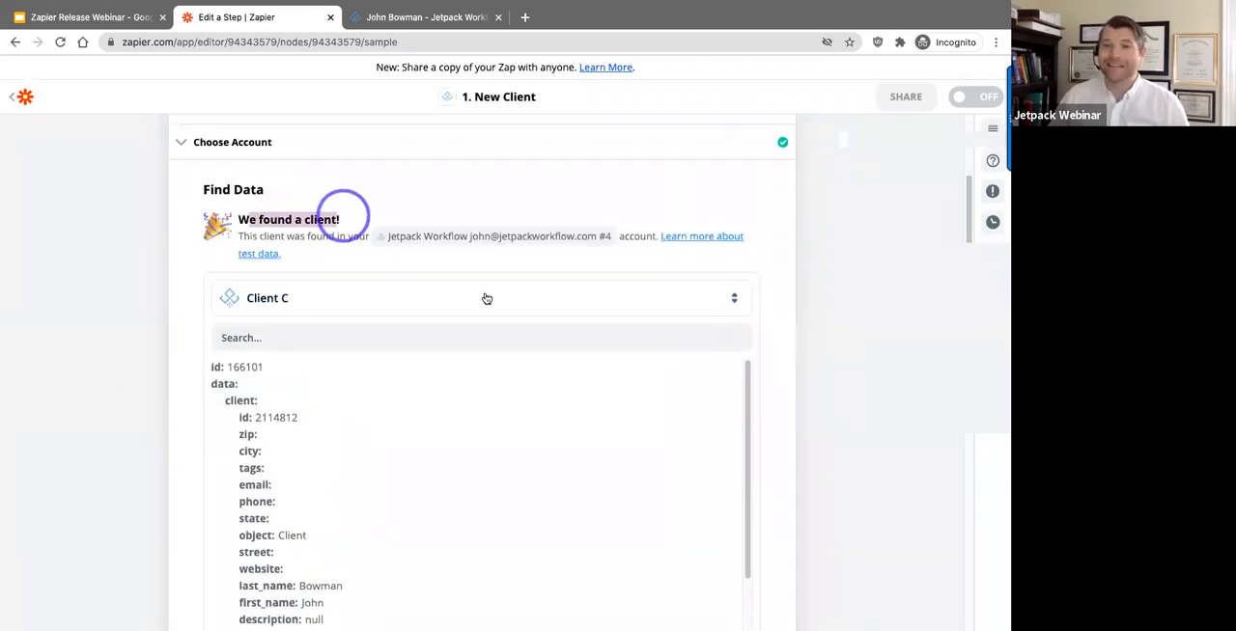
scroll(525, 326, down, 2)
scroll(623, 400, down, 2)
Step: Continue to the action step, choose Jetpack Workflow as its app and set the action event to Create Job
click(463, 569)
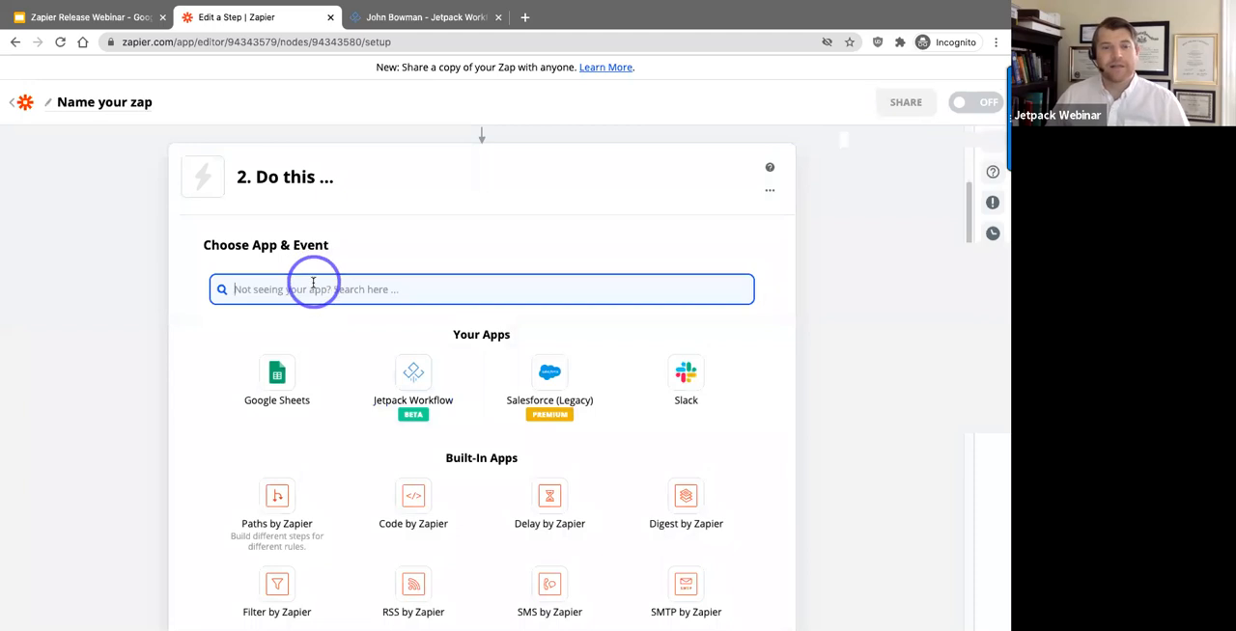
click(261, 178)
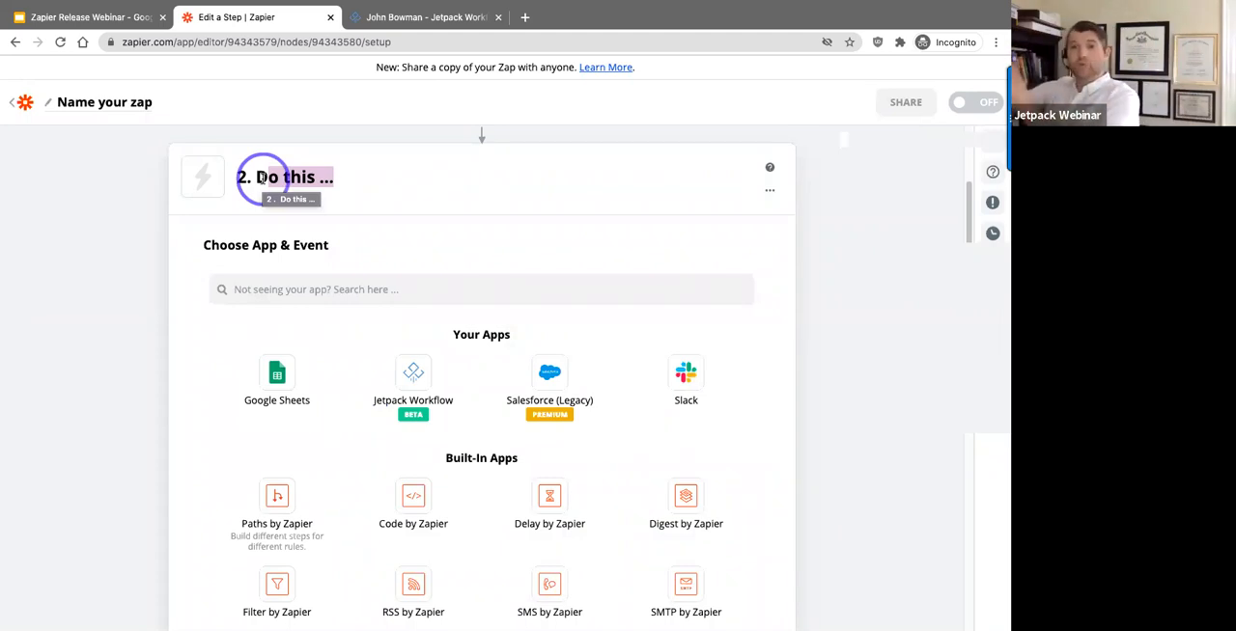
click(343, 290)
click(409, 381)
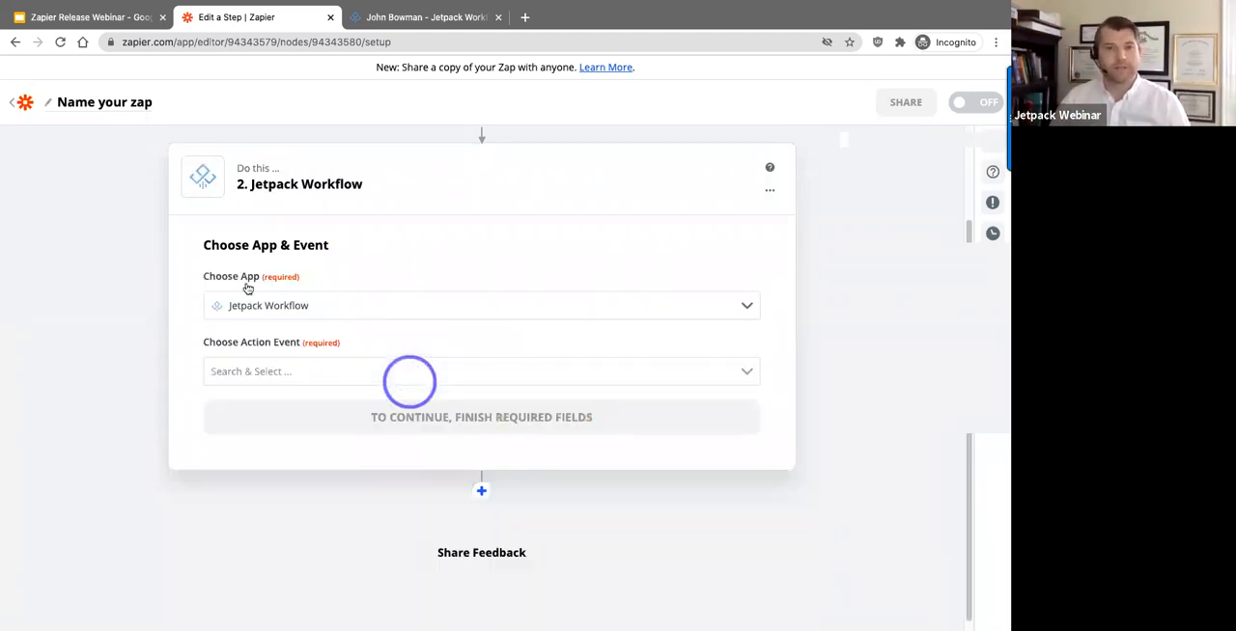
click(322, 372)
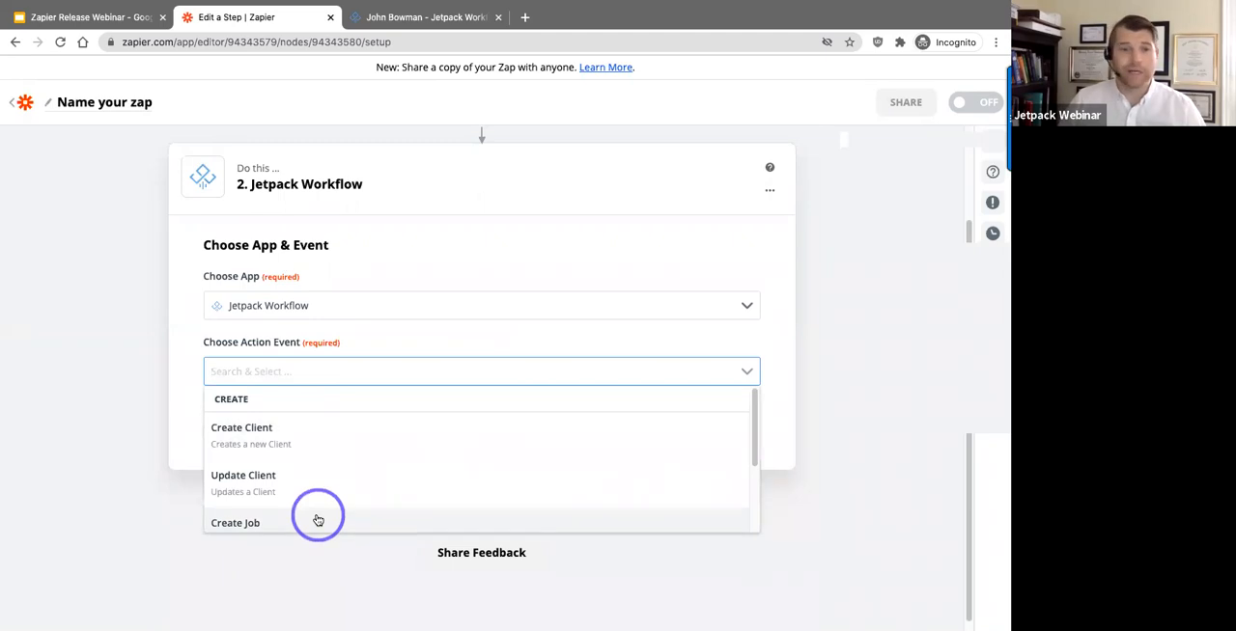
click(264, 523)
click(437, 417)
Step: Connect the Create Job action to the Jetpack Workflow account marked #4 and continue to the job customization
click(471, 348)
drag(209, 309, 365, 314)
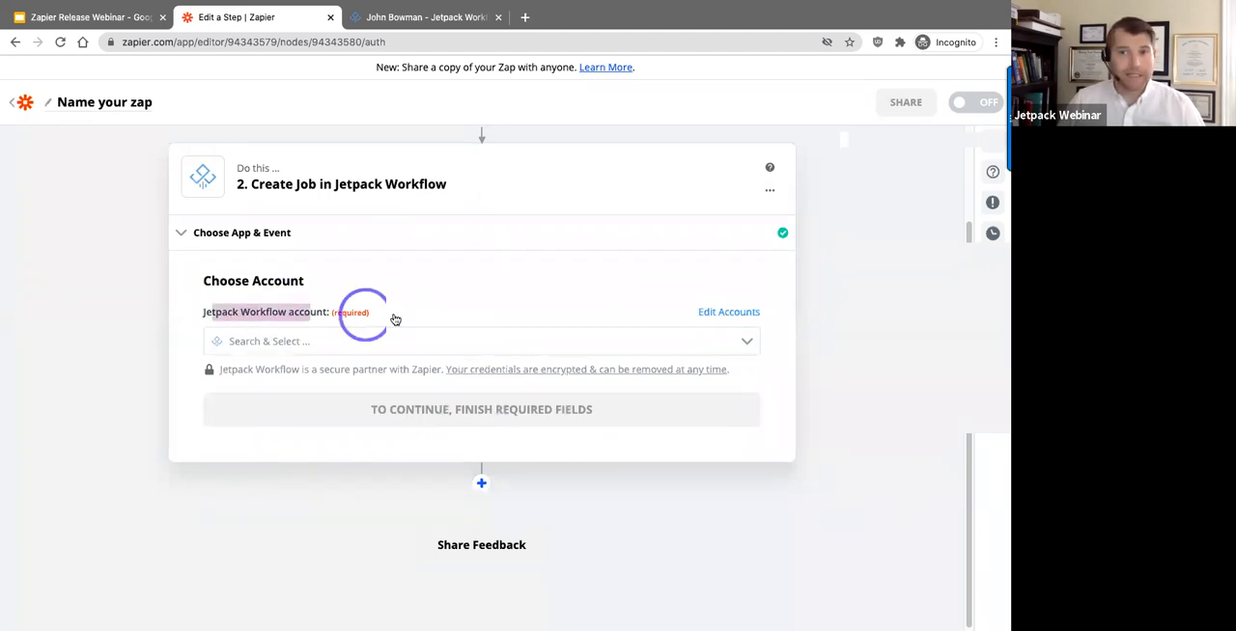
click(746, 344)
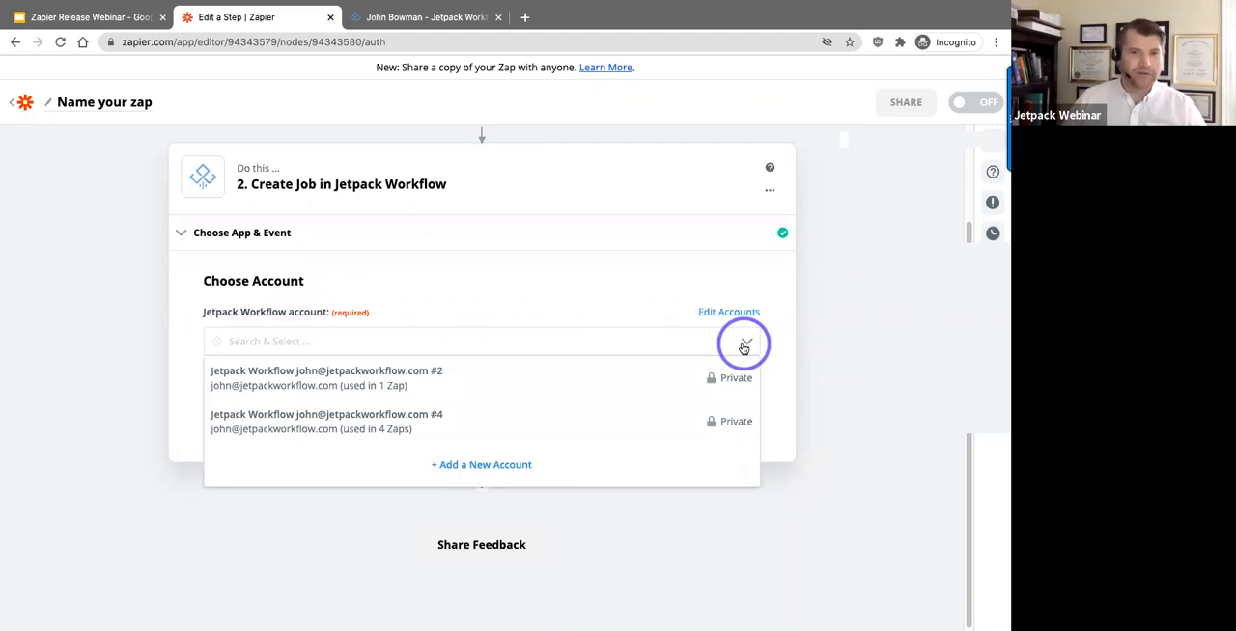
click(614, 425)
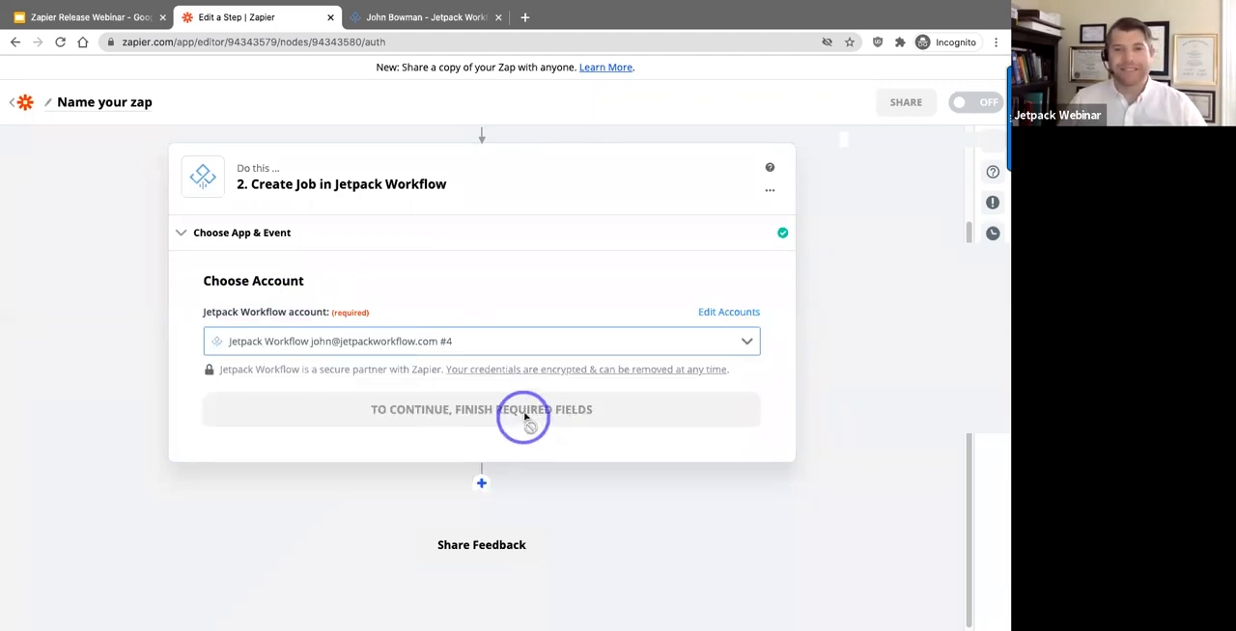
click(525, 417)
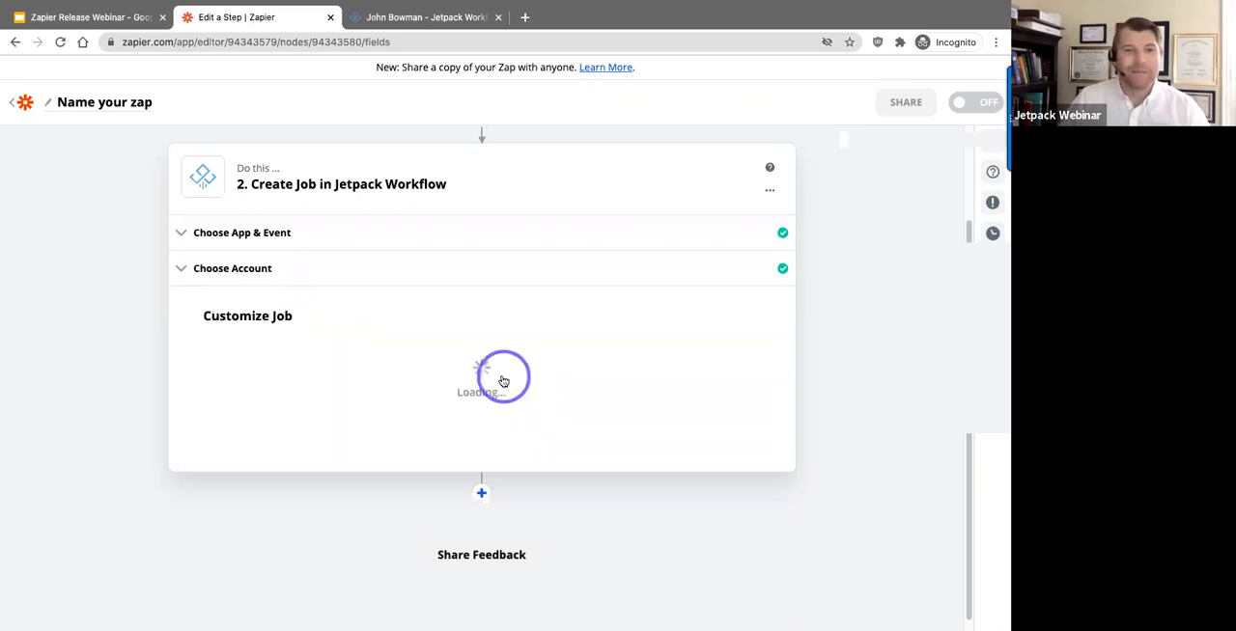
Step: Examine the full list of New Client trigger fields offered as custom values for the job's Template field
scroll(501, 331, down, 1)
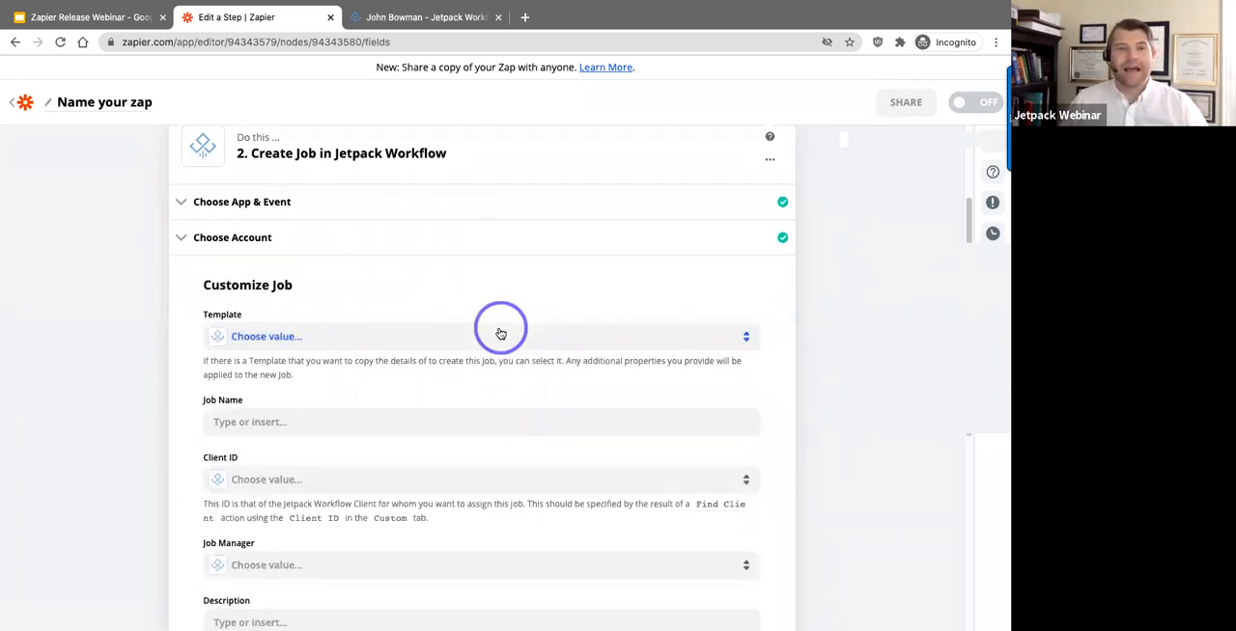
scroll(500, 328, down, 1)
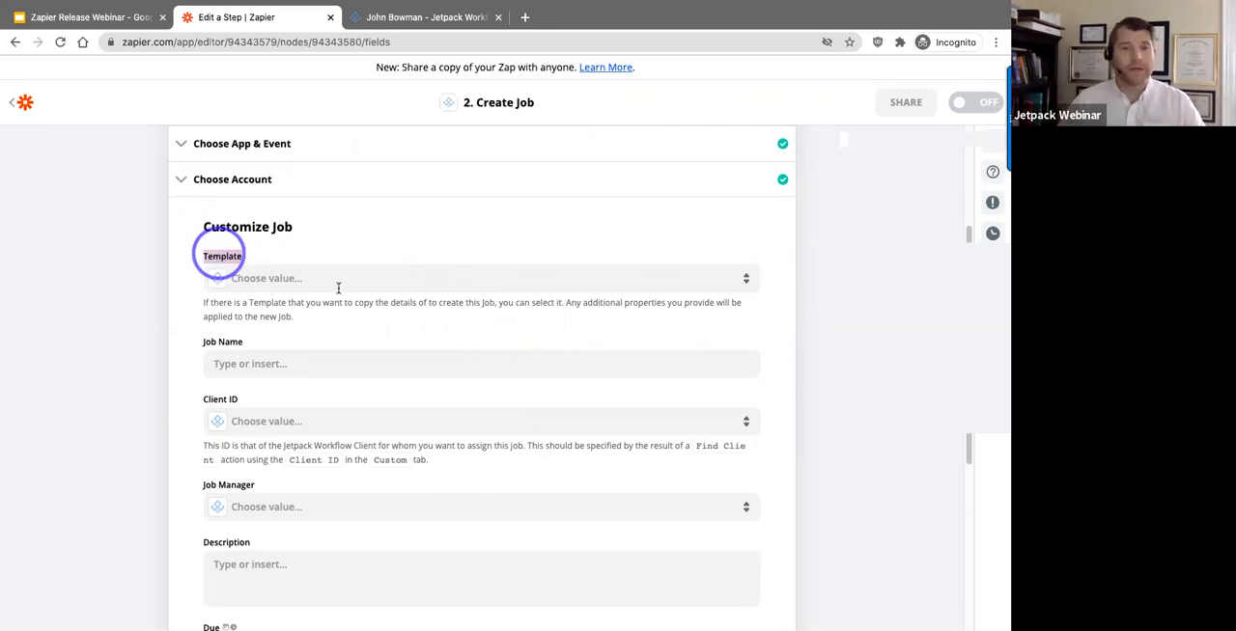
click(745, 281)
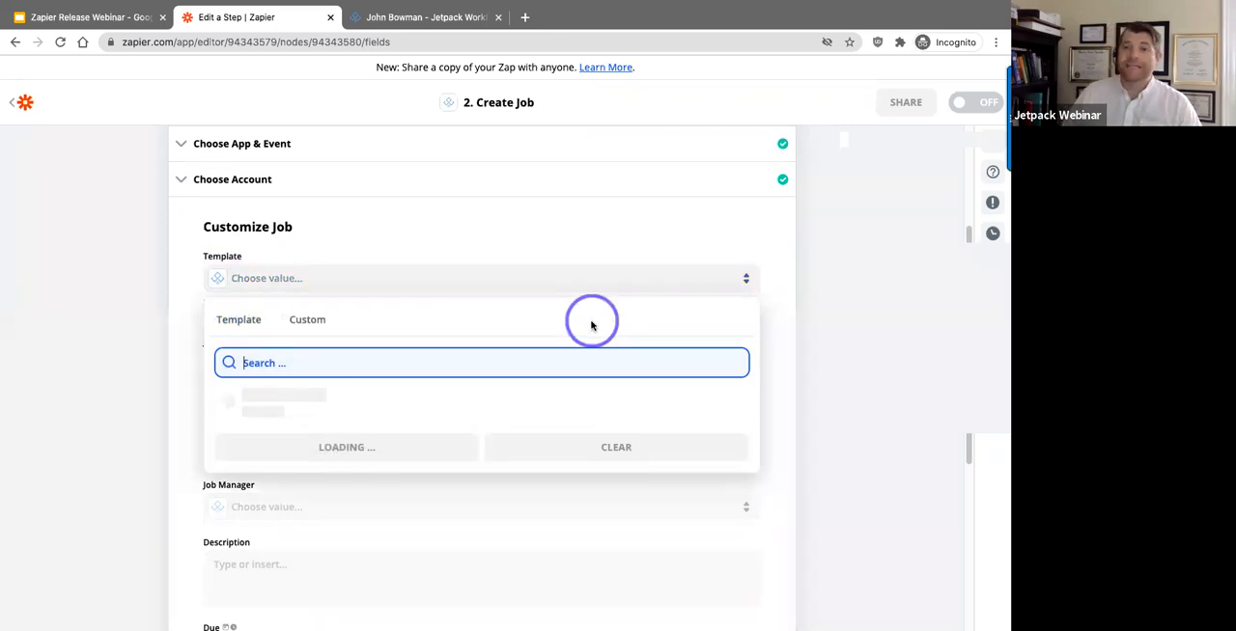
click(311, 324)
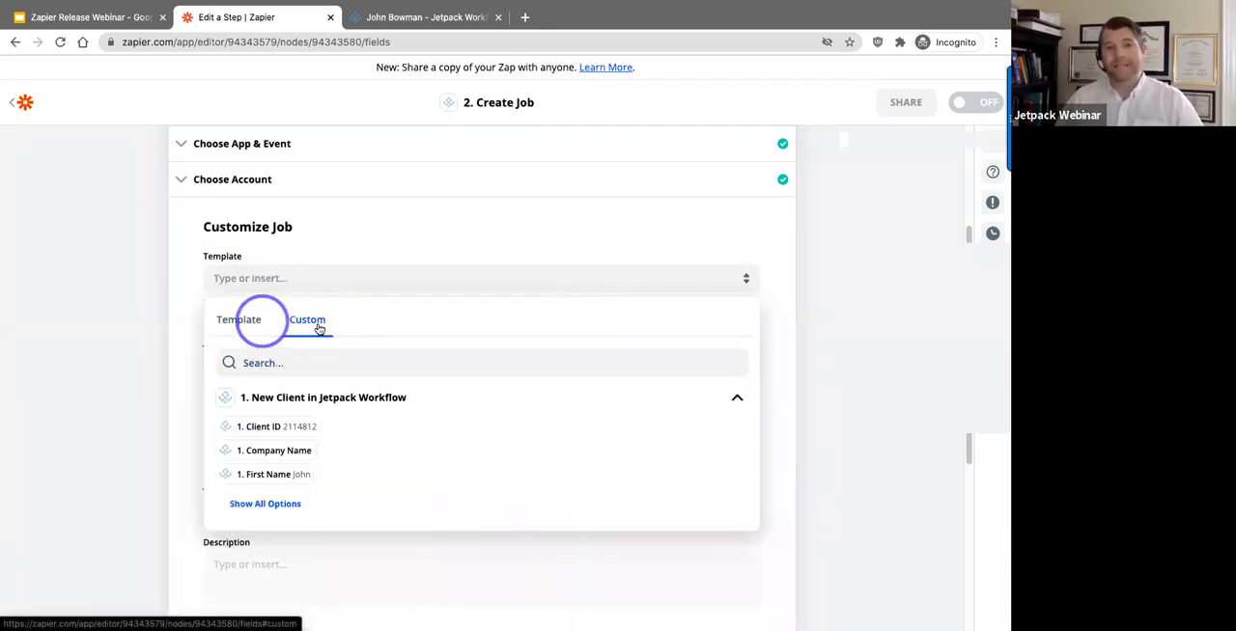
click(282, 503)
scroll(301, 463, down, 2)
scroll(302, 461, down, 2)
scroll(478, 589, down, 1)
scroll(473, 560, down, 1)
scroll(309, 464, up, 5)
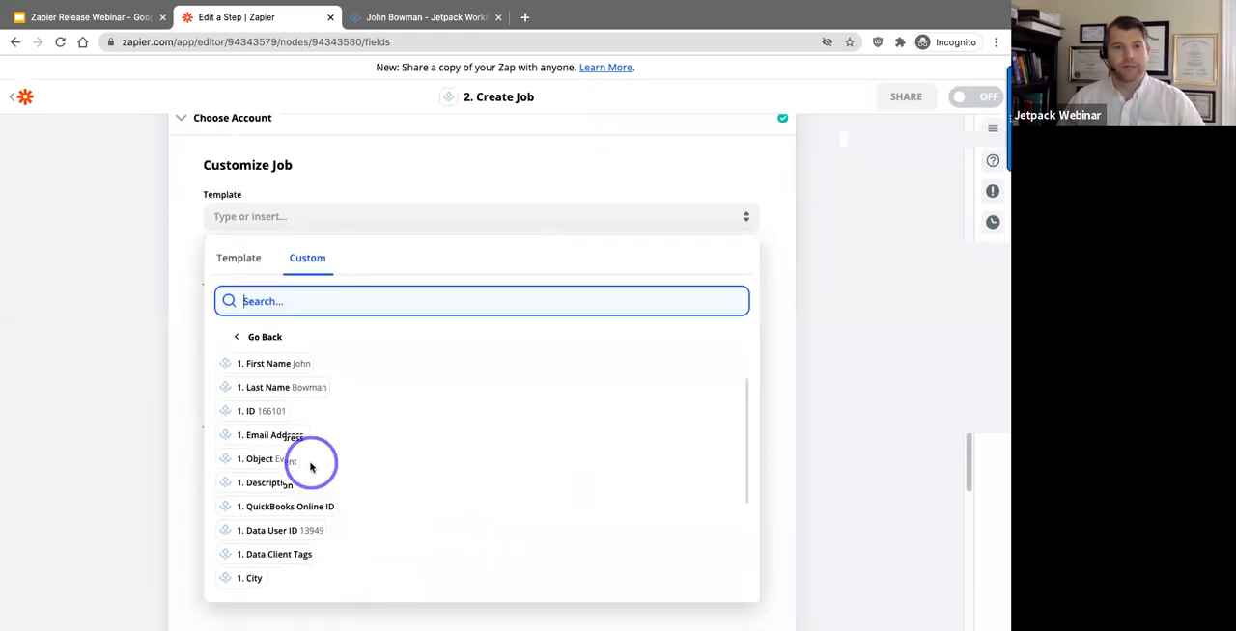
Step: Return to the existing job templates and search them for "onboarding"
click(256, 261)
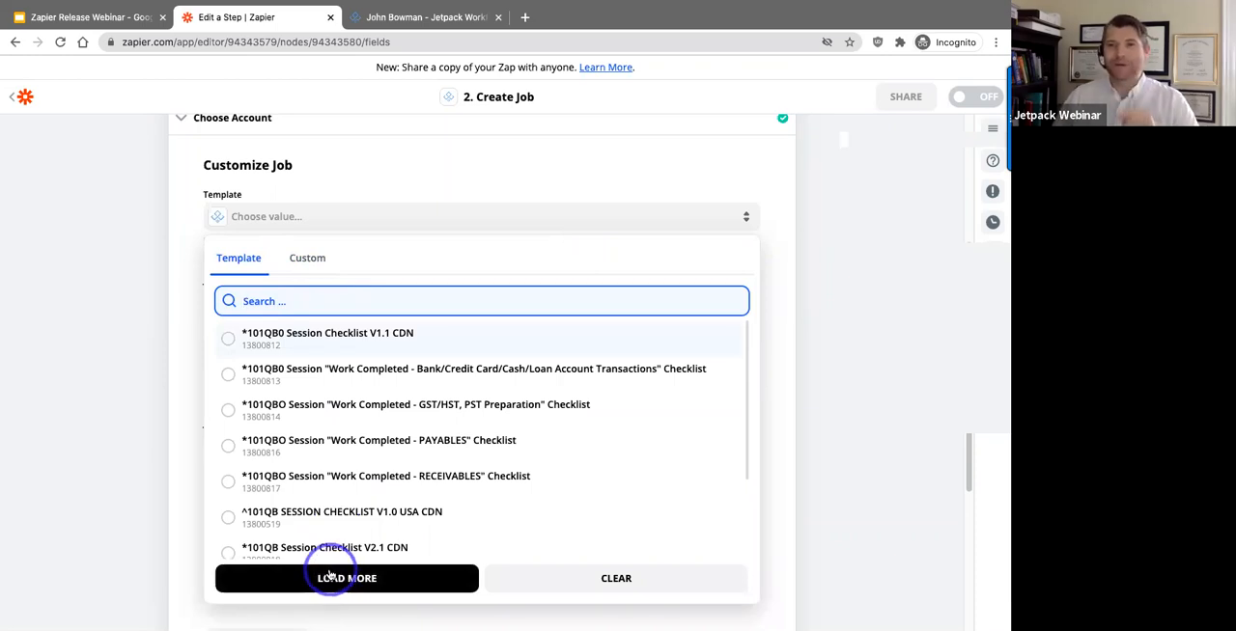
click(331, 577)
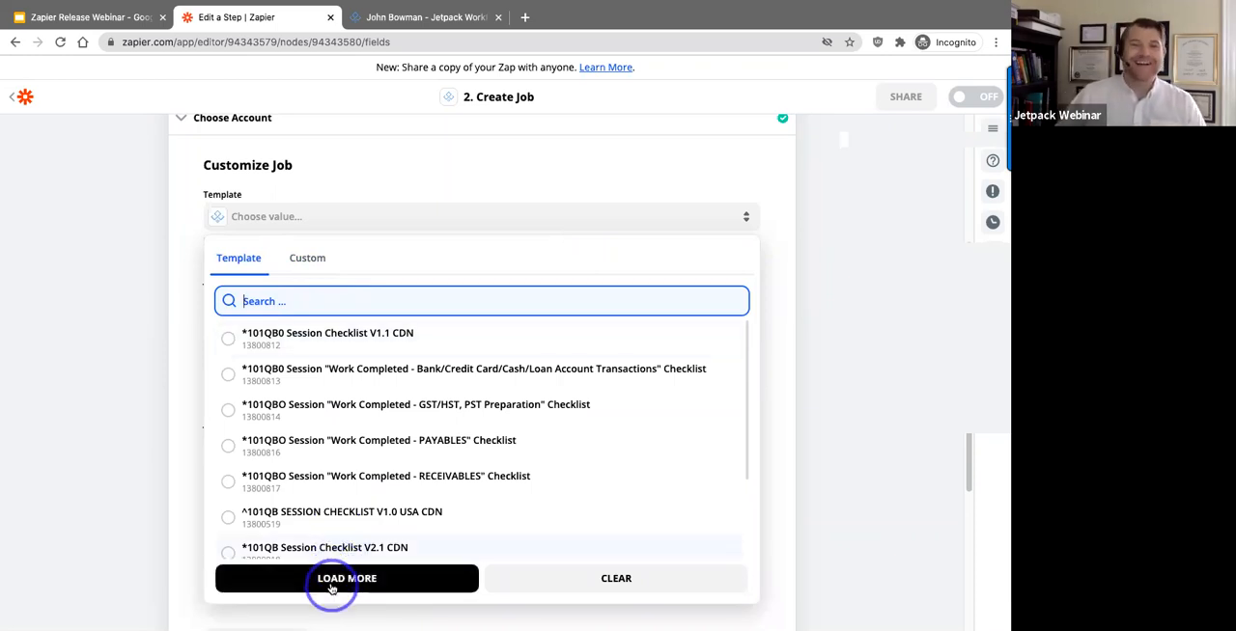
click(332, 304)
click(353, 586)
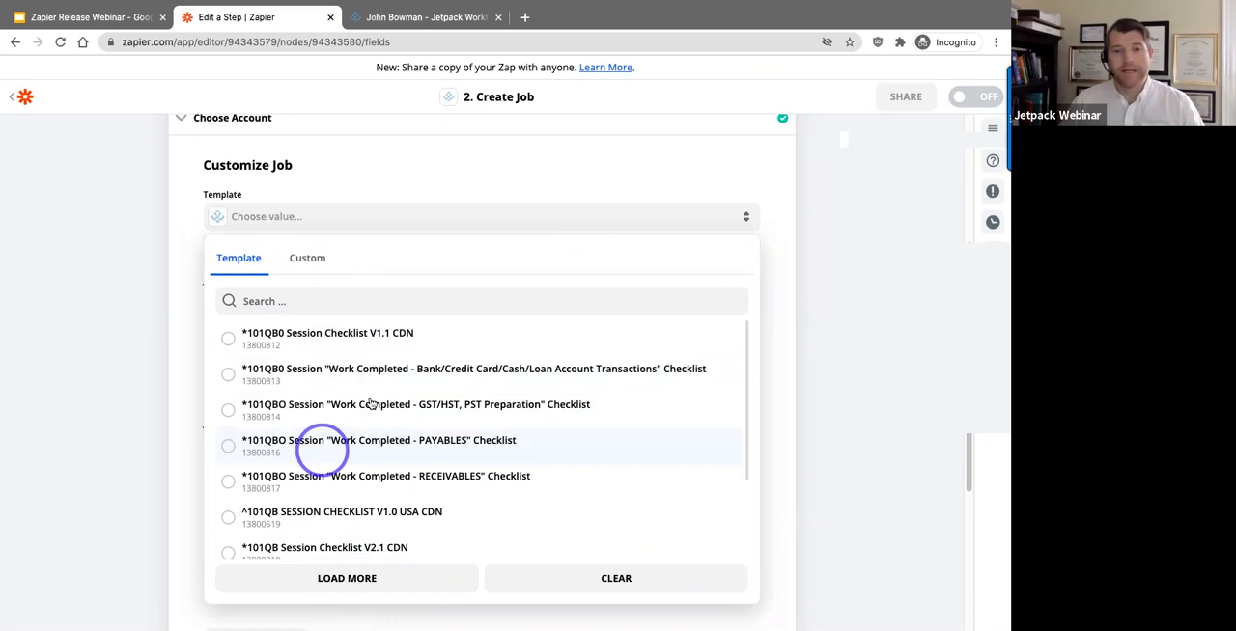
click(309, 301)
text(on)
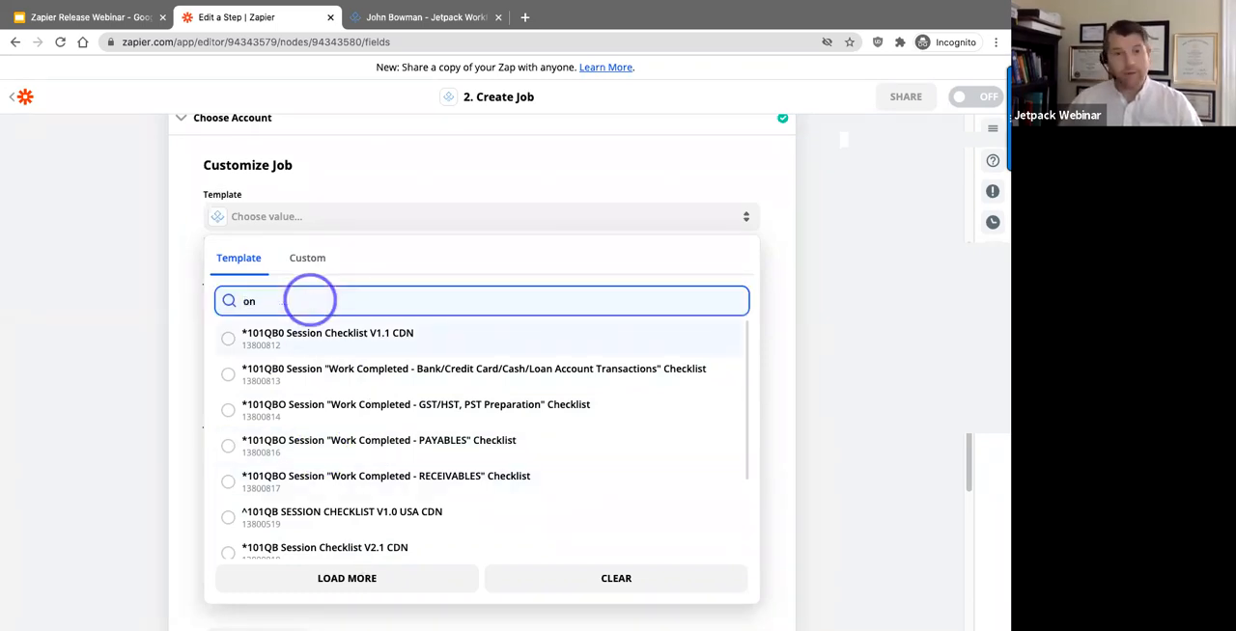
text(boarding)
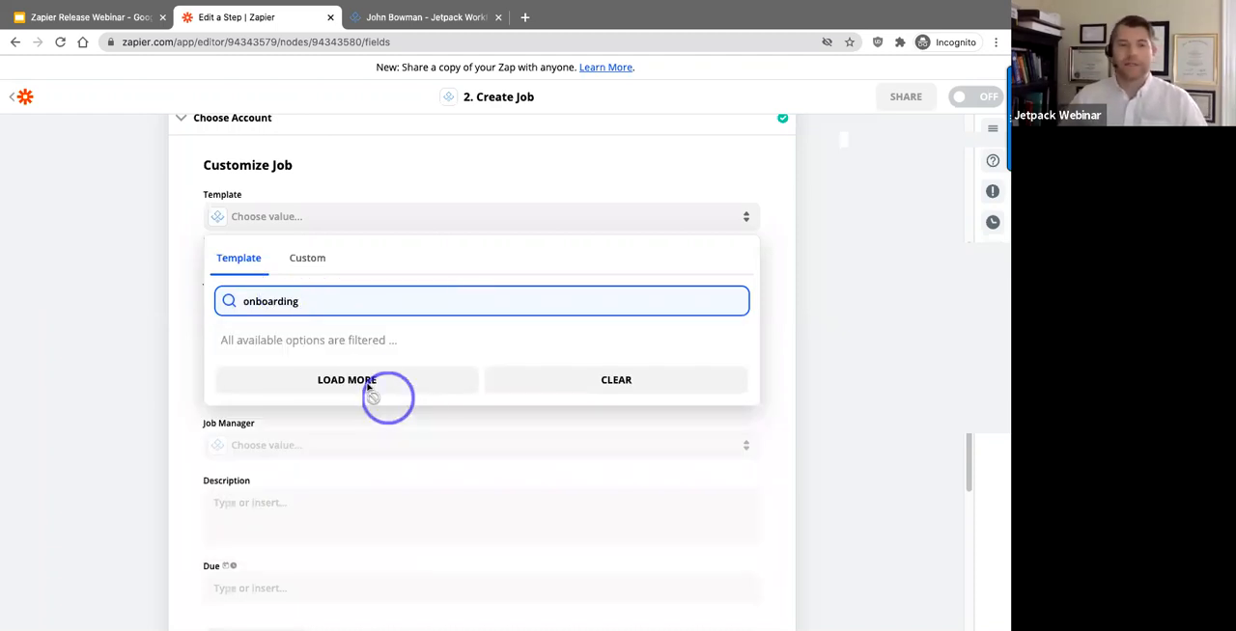
Step: Load more templates into the filtered list
click(368, 385)
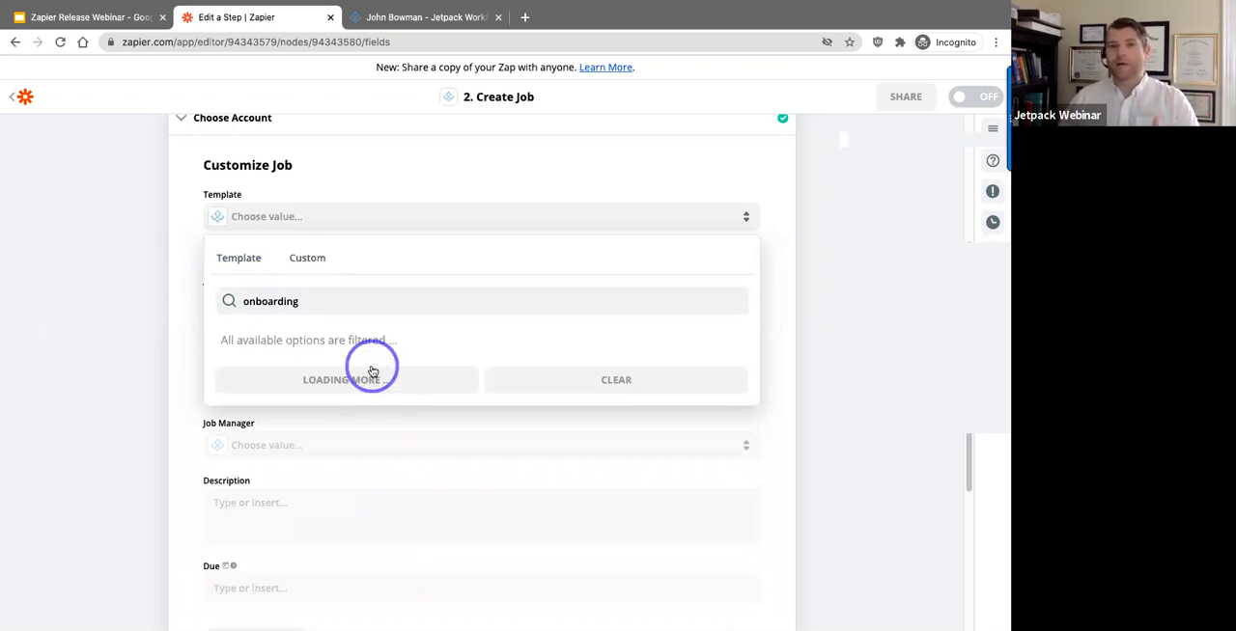
click(372, 387)
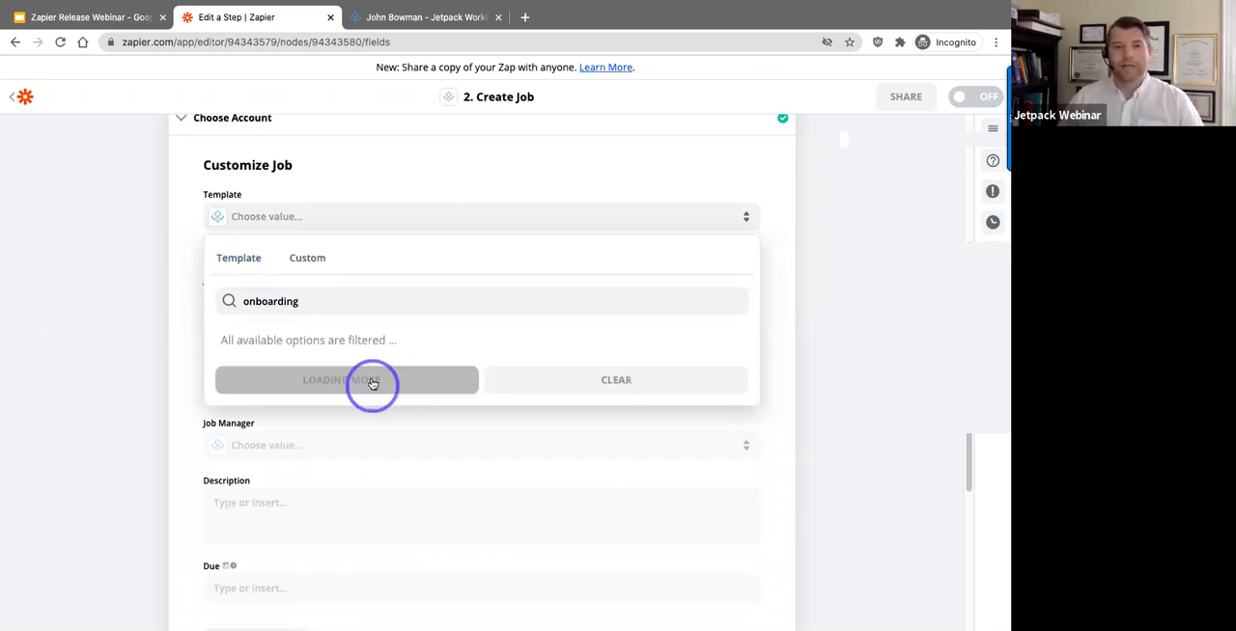
click(372, 383)
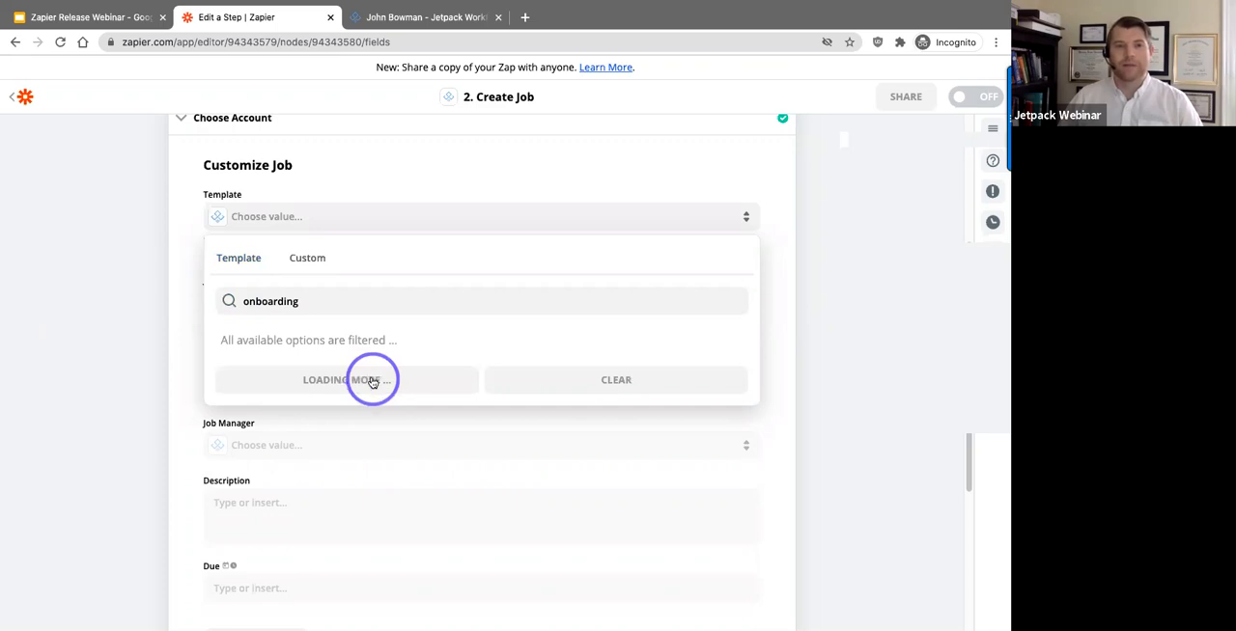
click(346, 380)
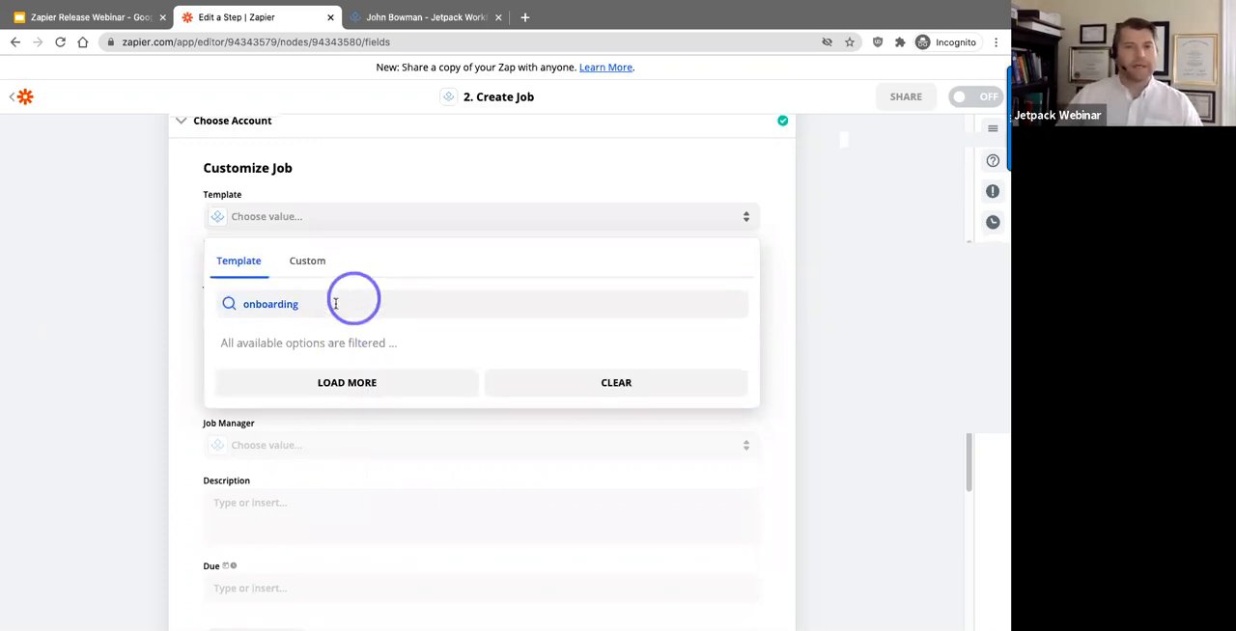
click(335, 303)
click(346, 388)
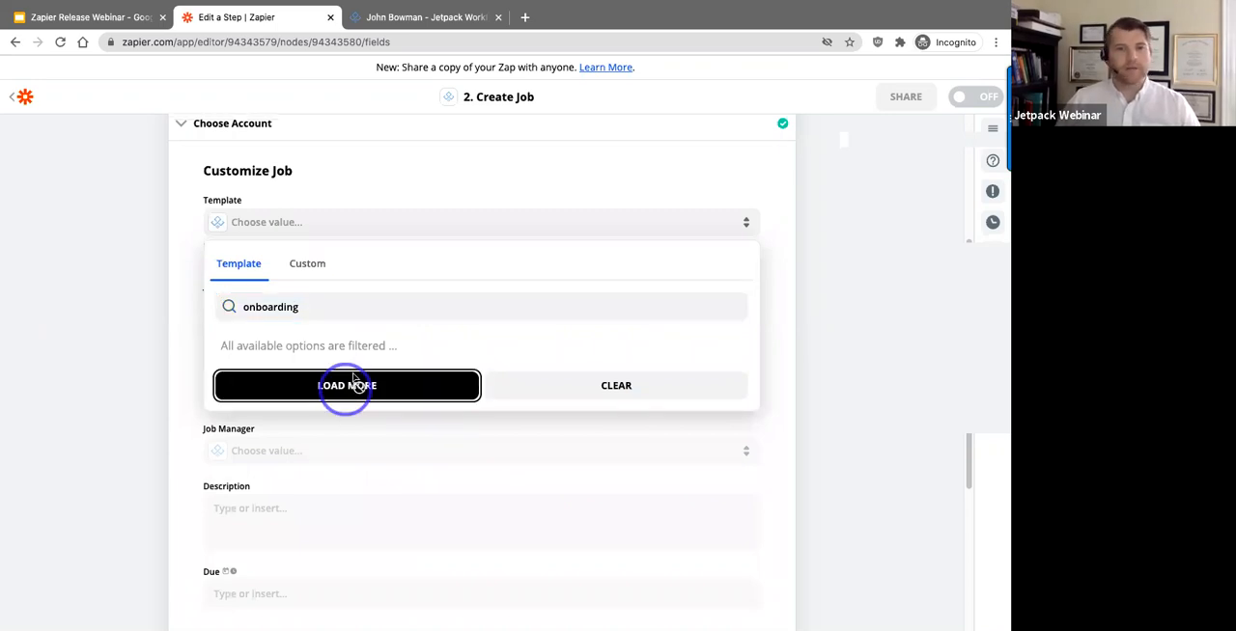
Step: Re-enter the "onboarding" search, load further templates and choose Onboarding Job #2 as the job's template
click(332, 310)
key(BackSpace)
text(onboarding)
click(262, 386)
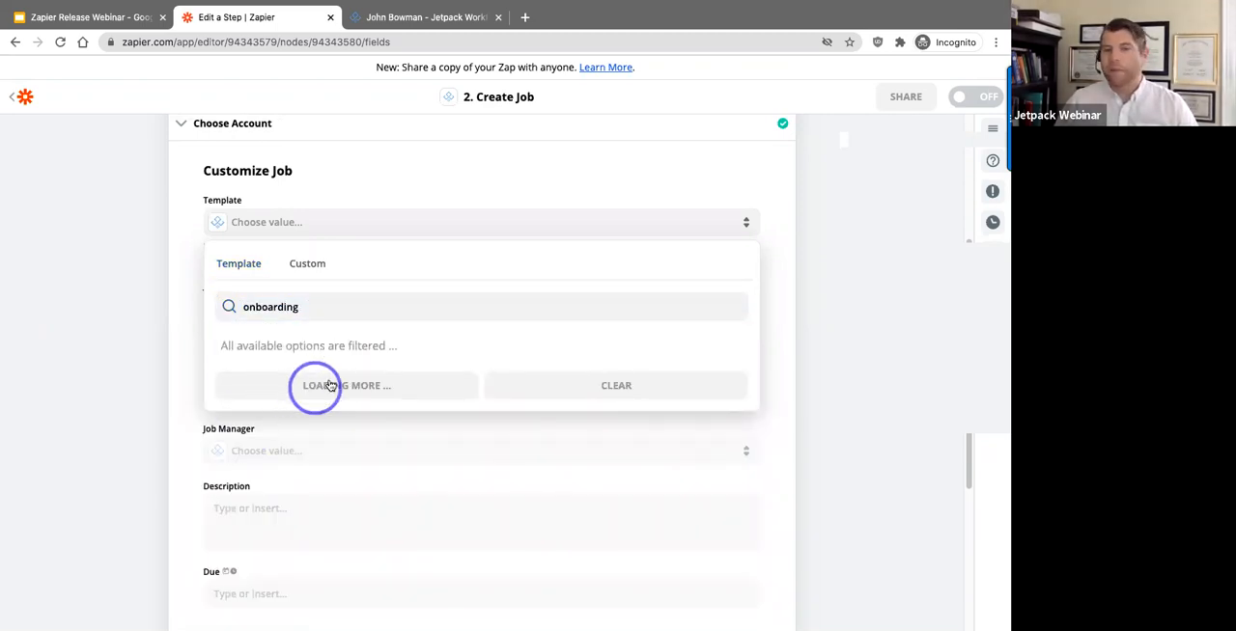
click(330, 385)
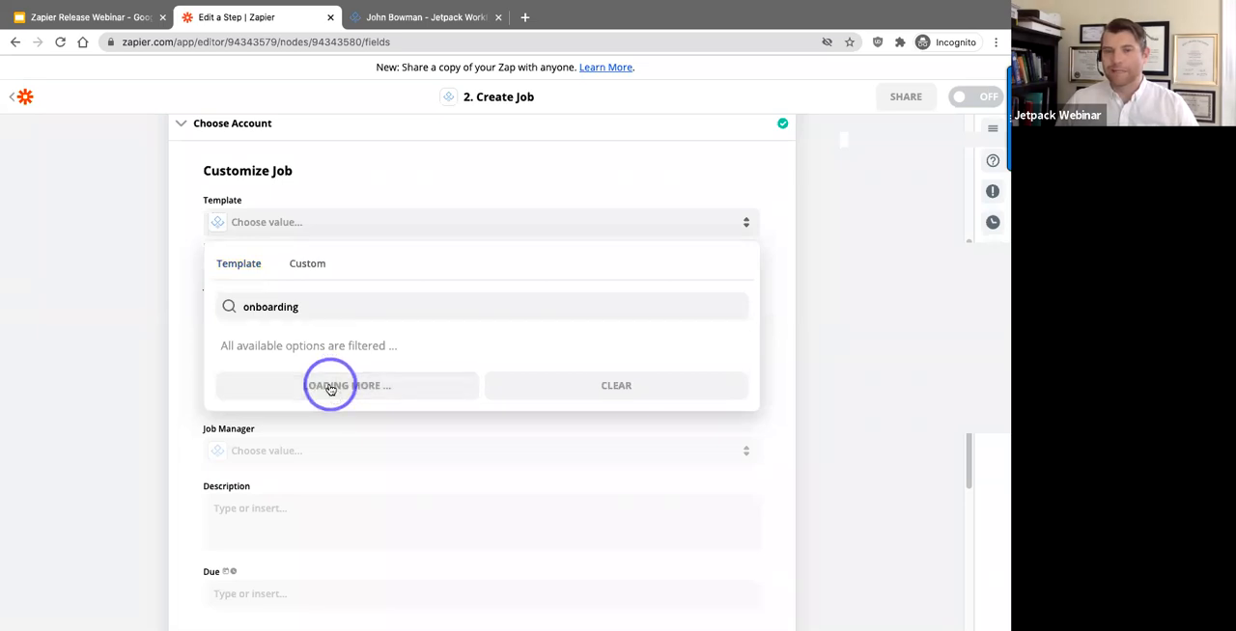
click(331, 386)
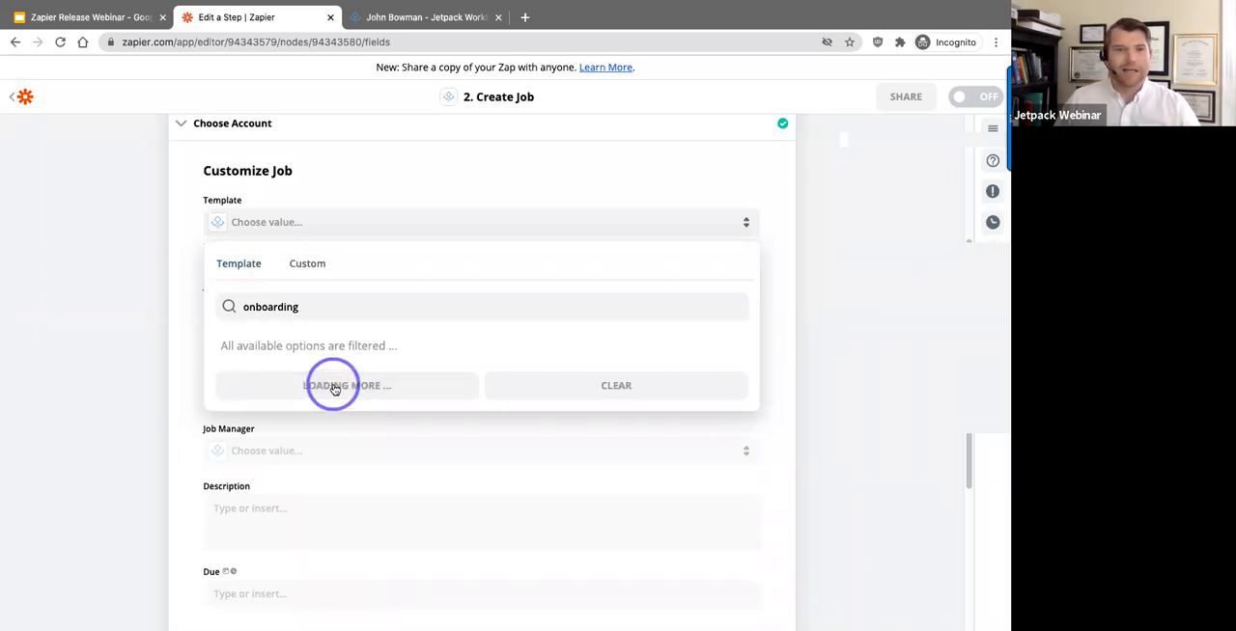
click(333, 387)
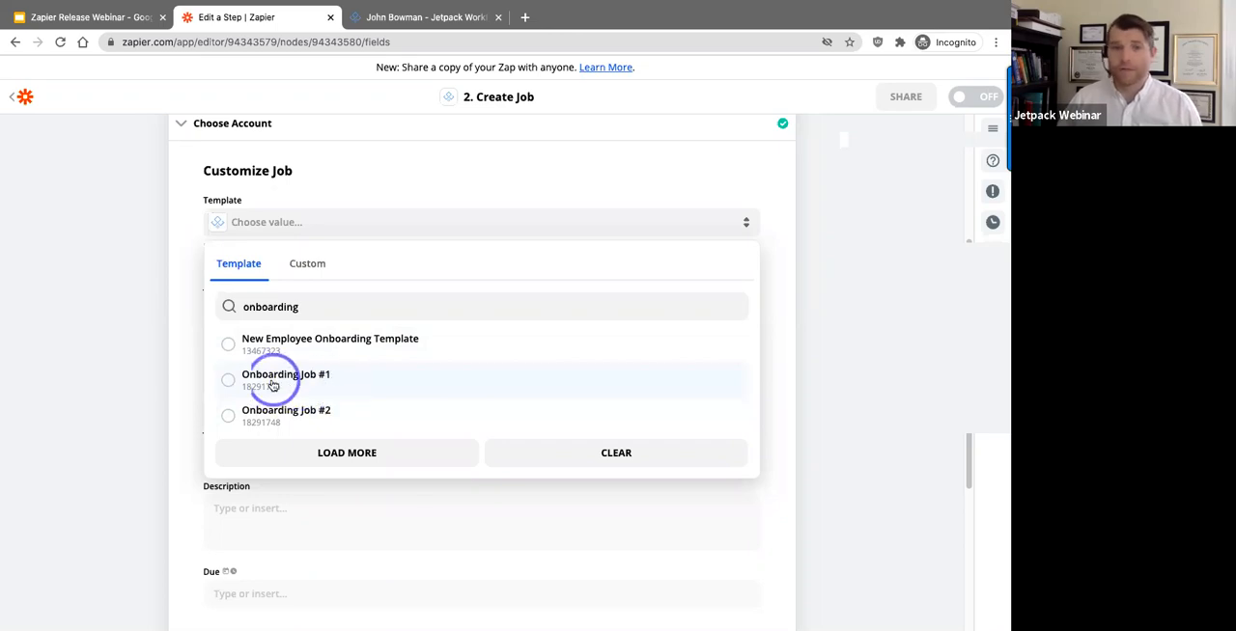
click(229, 417)
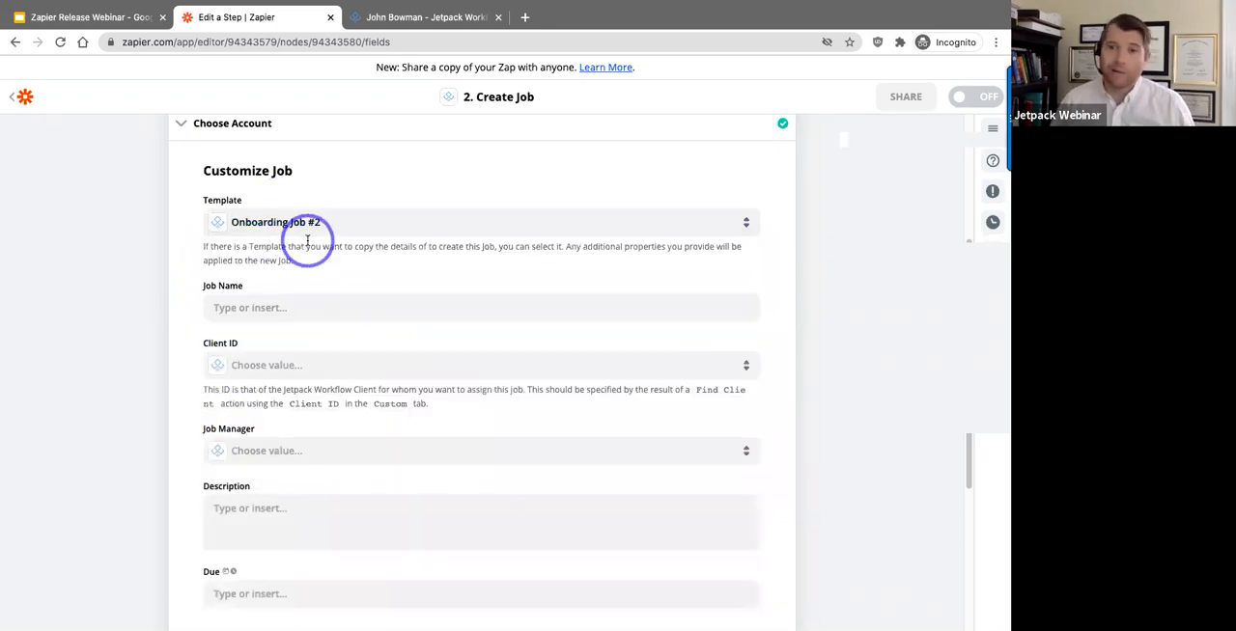
Step: Test the Create Job action with its optional fields left empty and turn on the Zap
scroll(414, 292, down, 3)
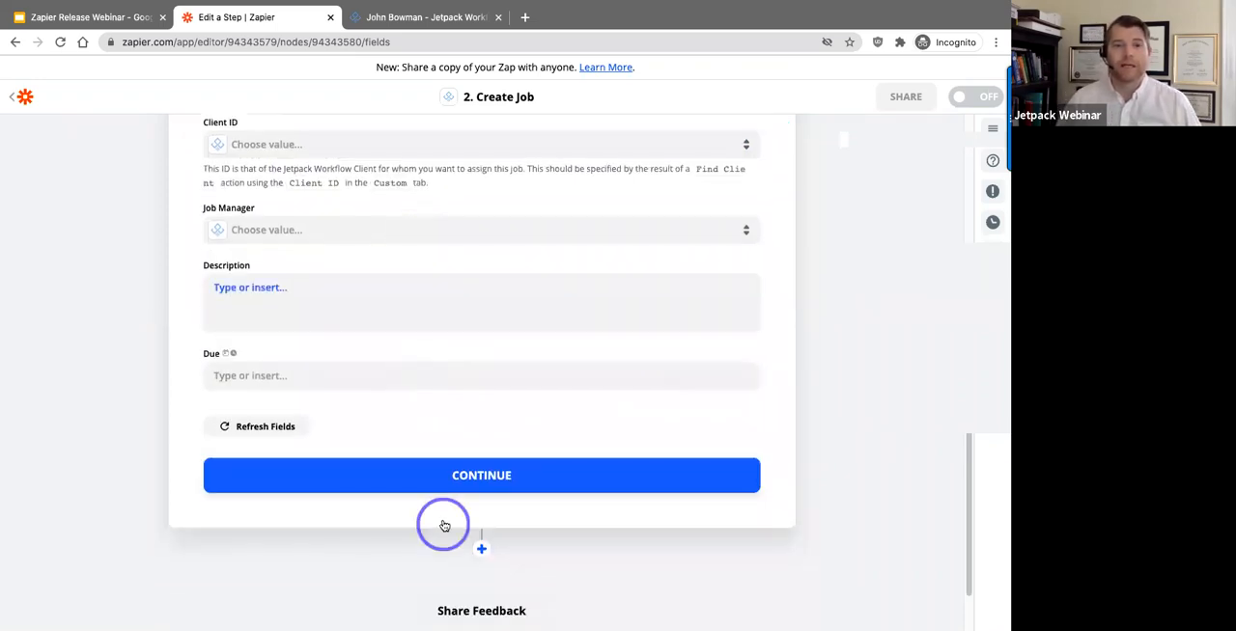
click(456, 479)
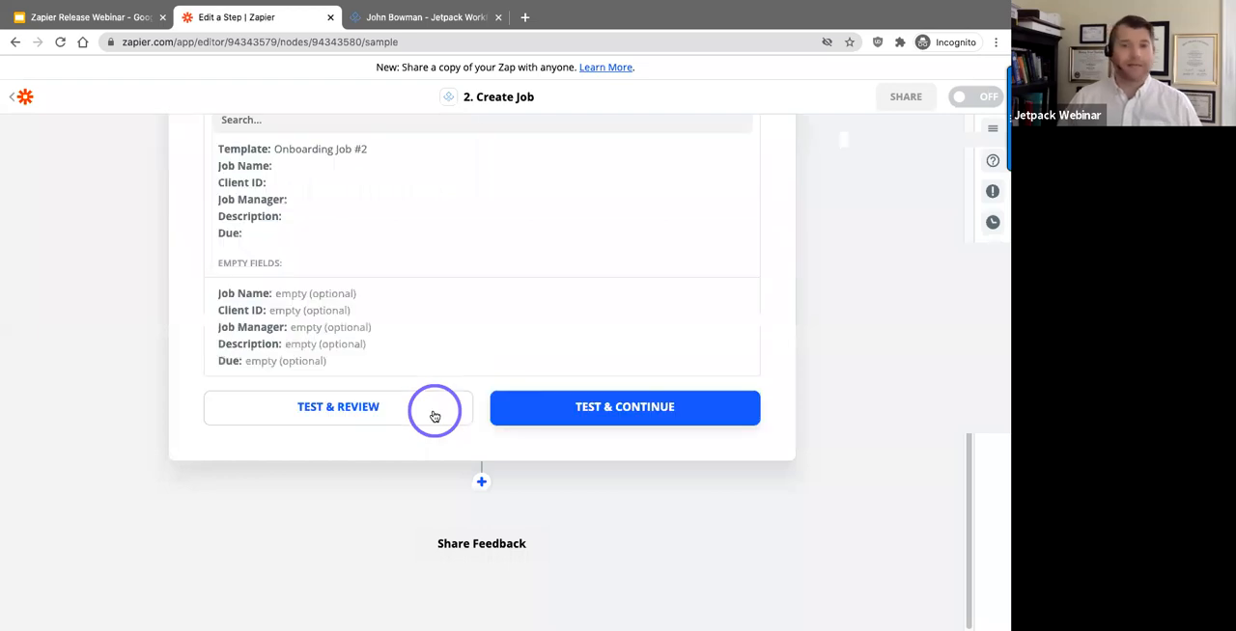
scroll(447, 398, up, 2)
click(563, 562)
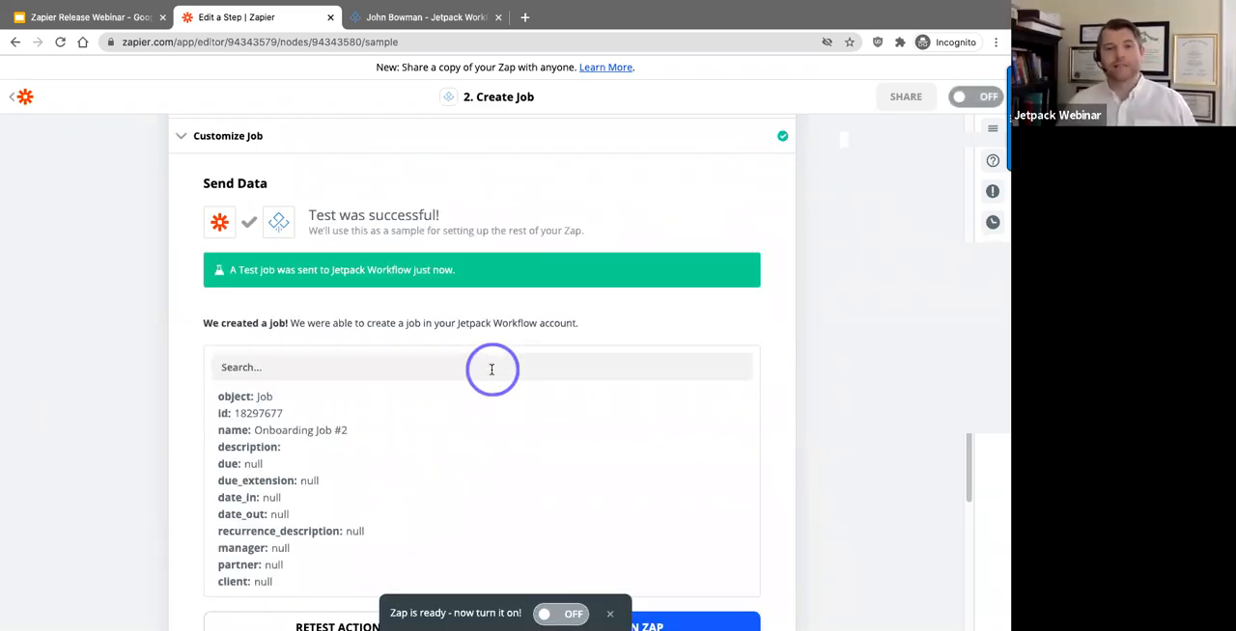
scroll(541, 362, down, 1)
click(648, 590)
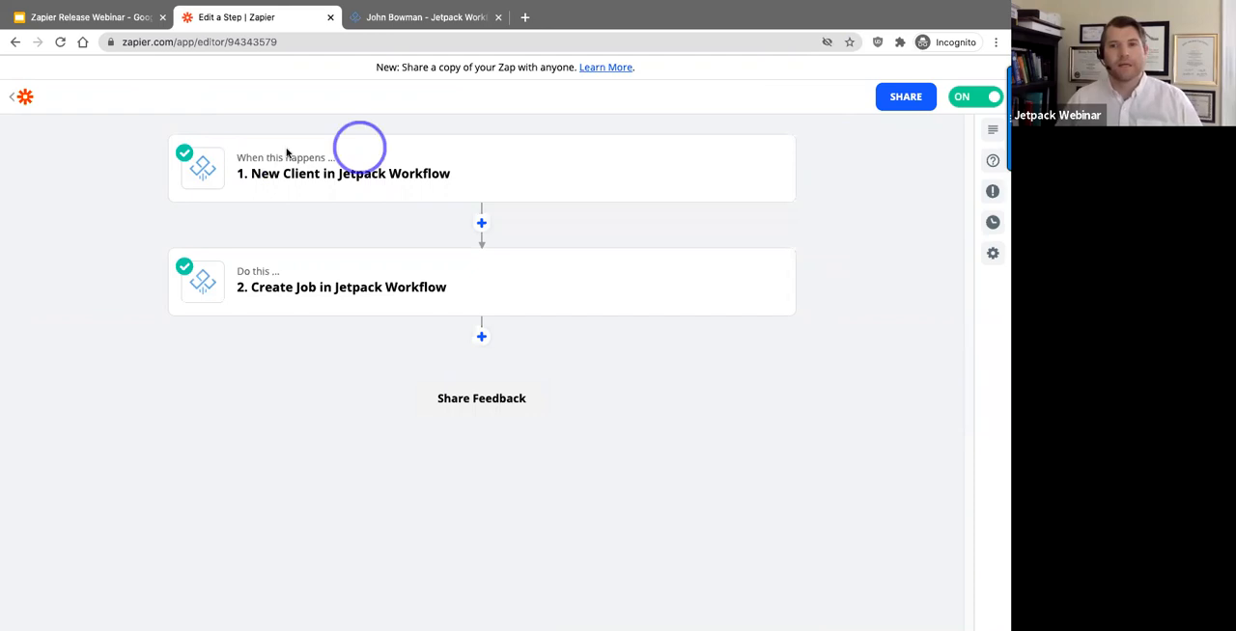
Step: Name the Zap "Creating Onbording Job 2"
click(135, 111)
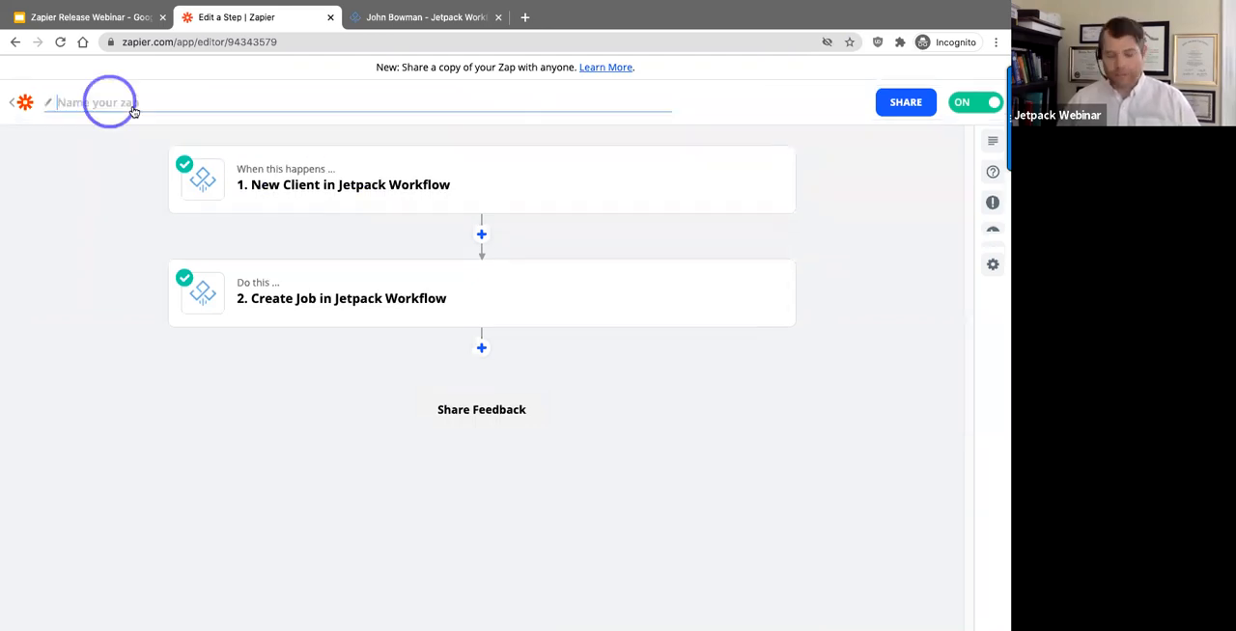
text(Crea)
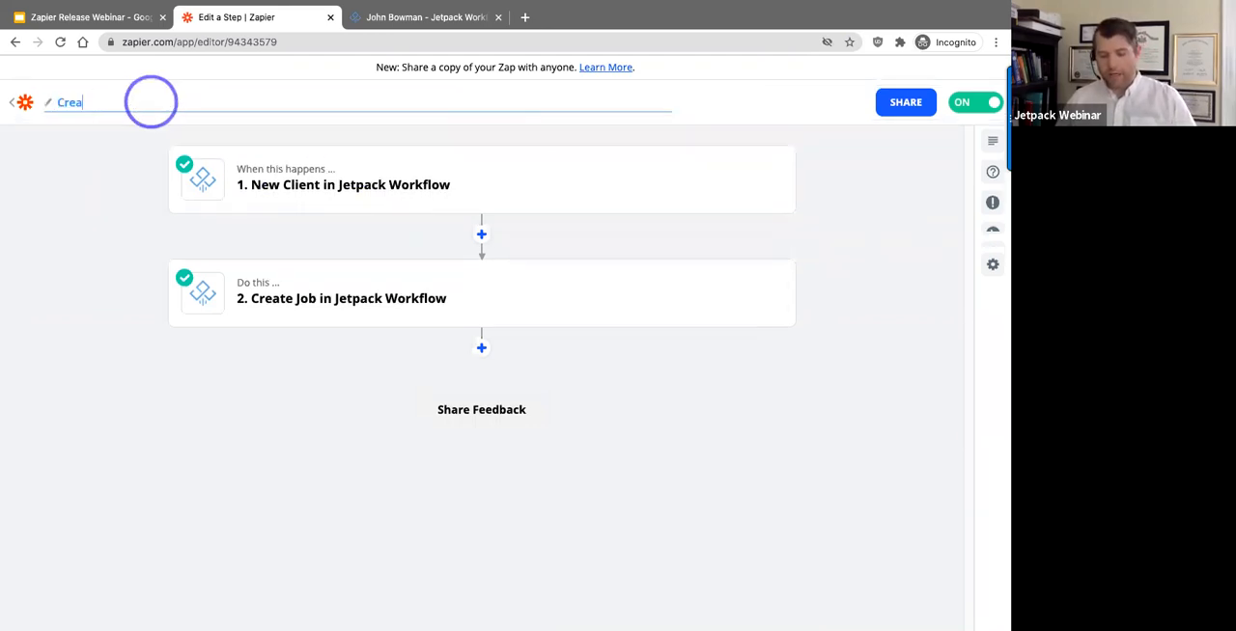
text(ting g Onboafi)
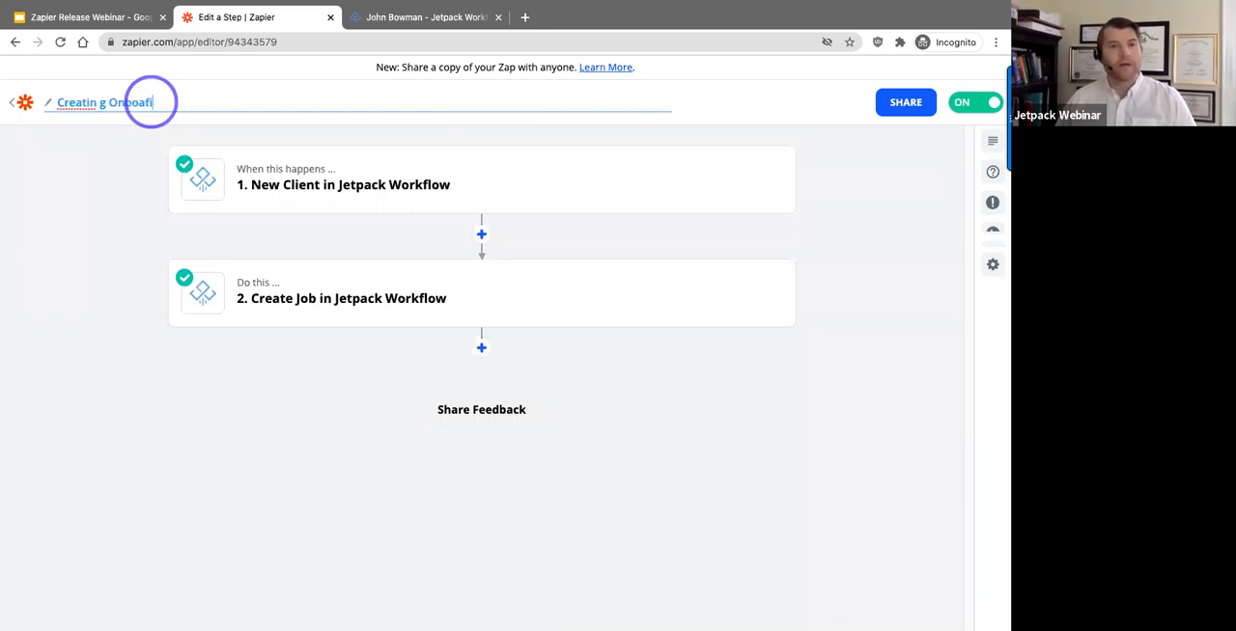
key(BackSpace)
key(BackSpace)
key(BackSpace)
key(BackSpace)
key(BackSpace)
key(BackSpace)
key(BackSpace)
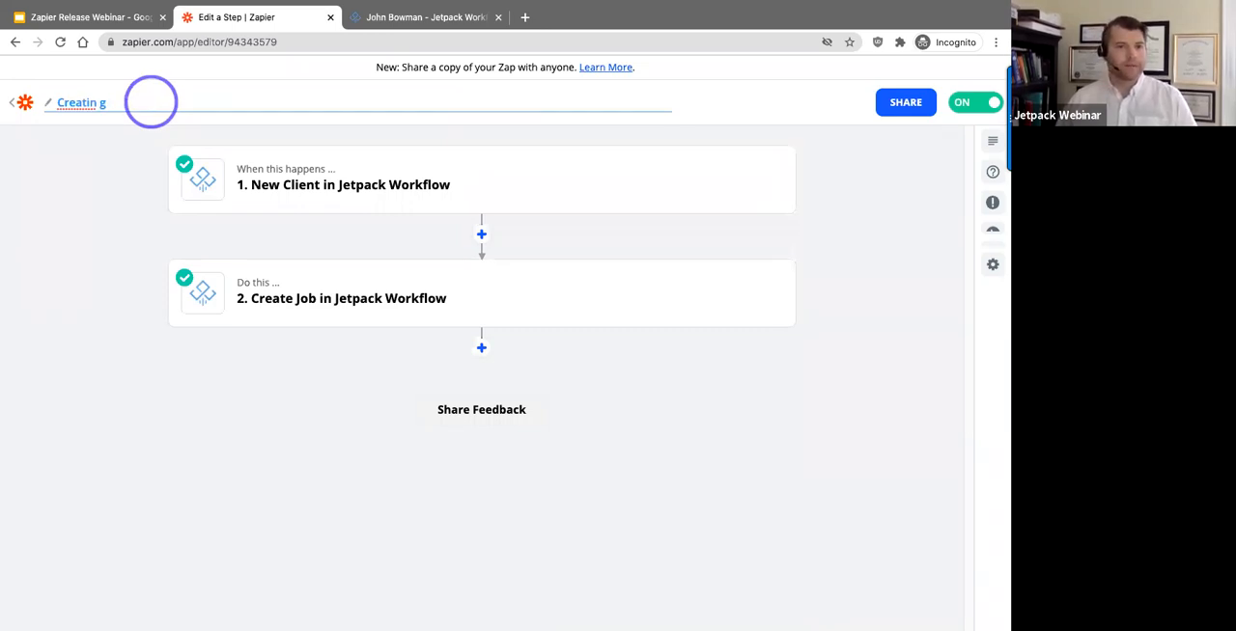
text(Onbording Job 2)
click(138, 447)
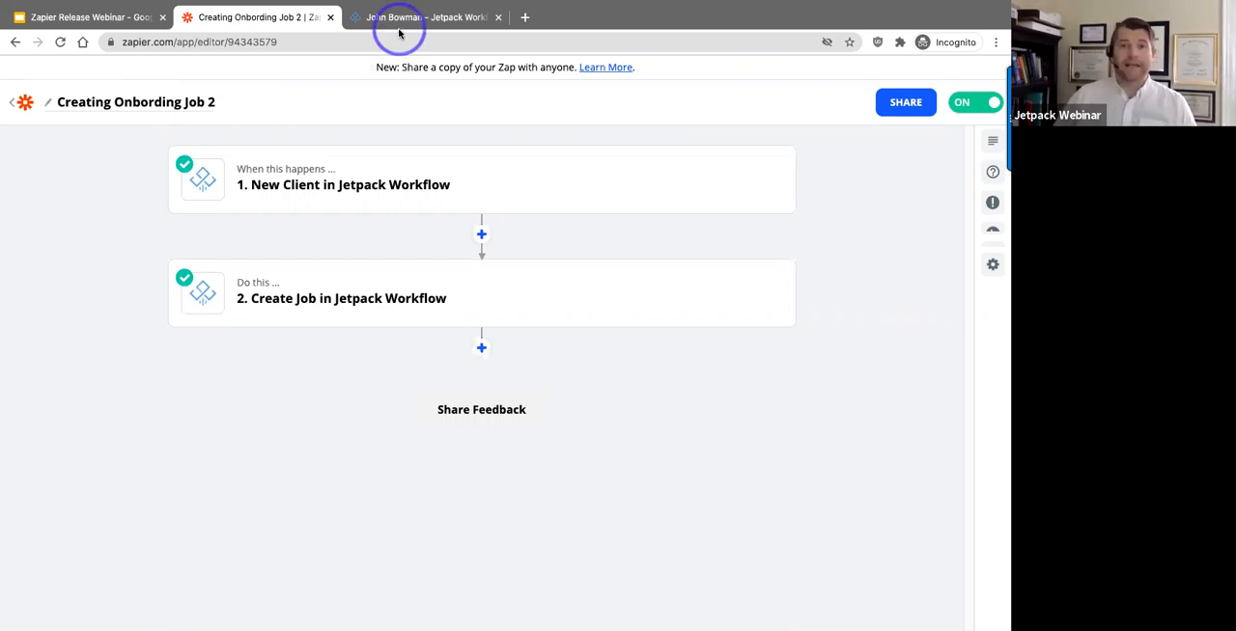
Step: Switch to Jetpack Workflow and start adding a new client from the client list
click(982, 115)
click(359, 16)
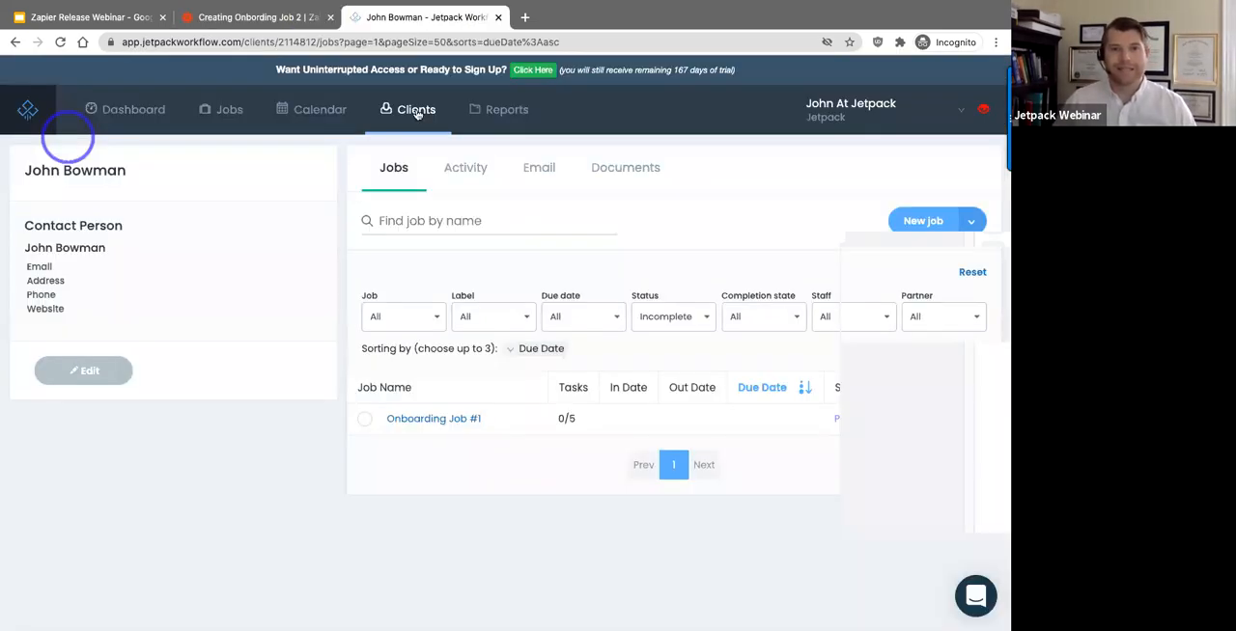
click(415, 111)
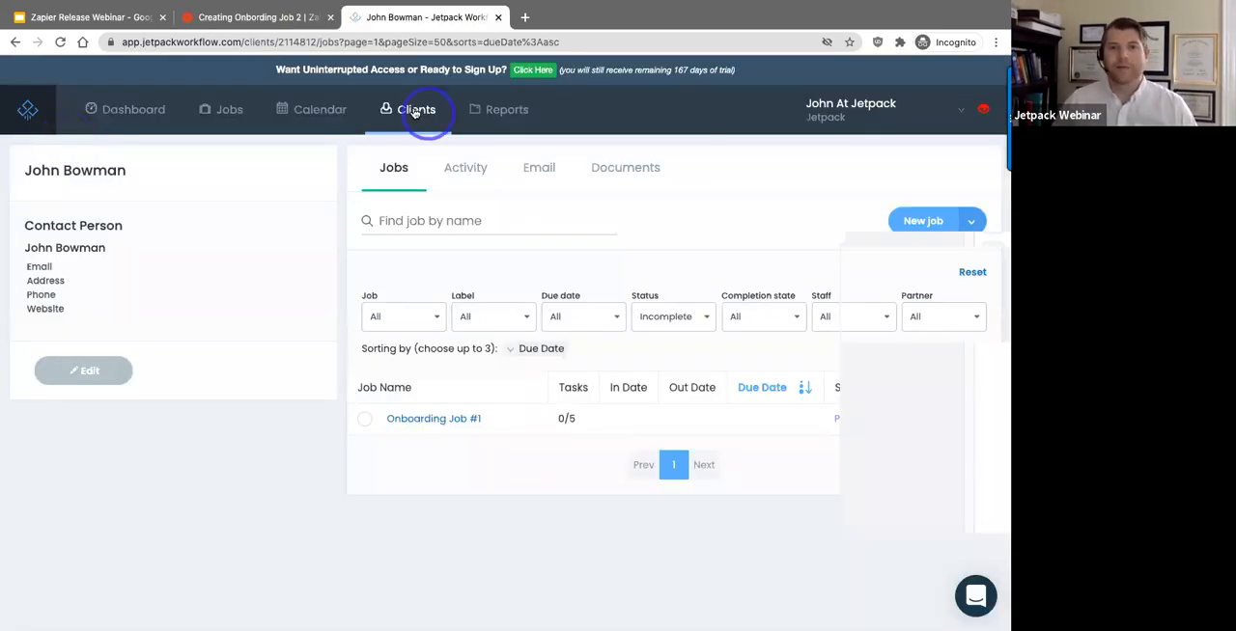
click(935, 221)
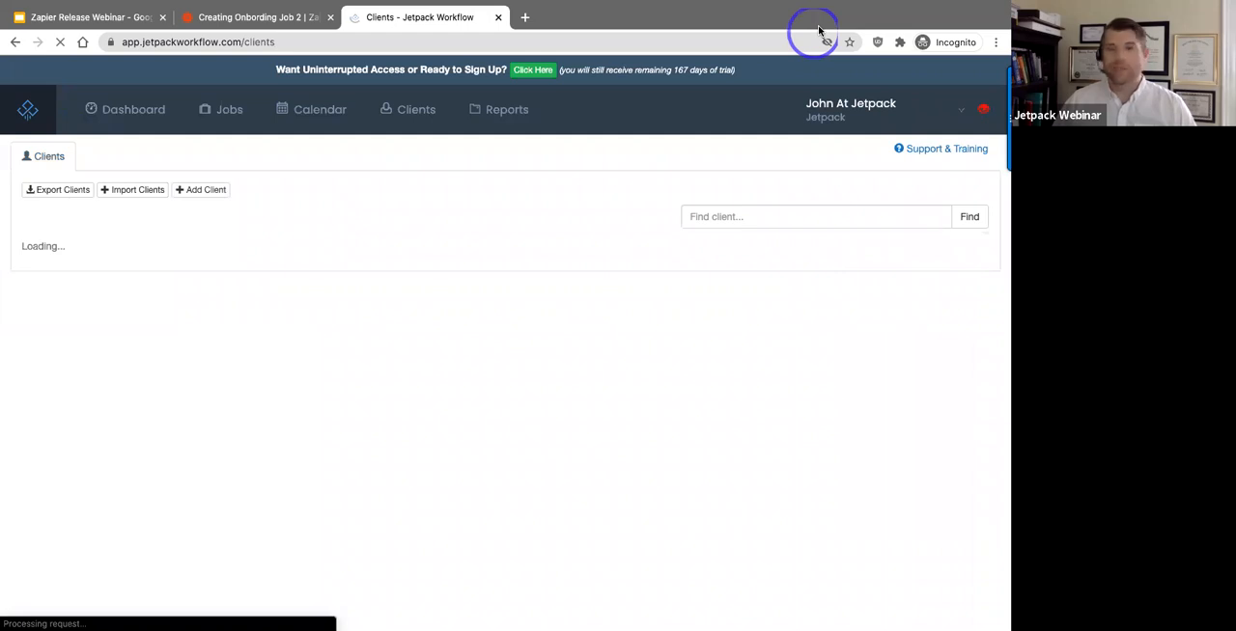
click(192, 192)
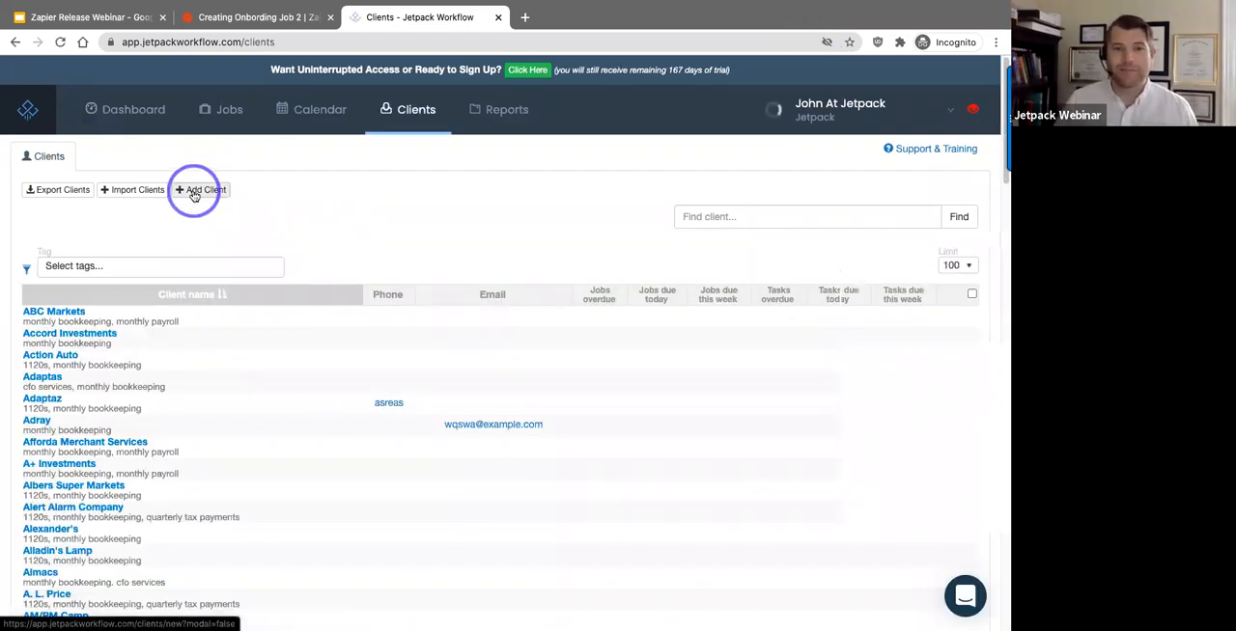
Step: Create the client with only a first and last name, and reload the client's page to check for onboarding jobs
click(135, 294)
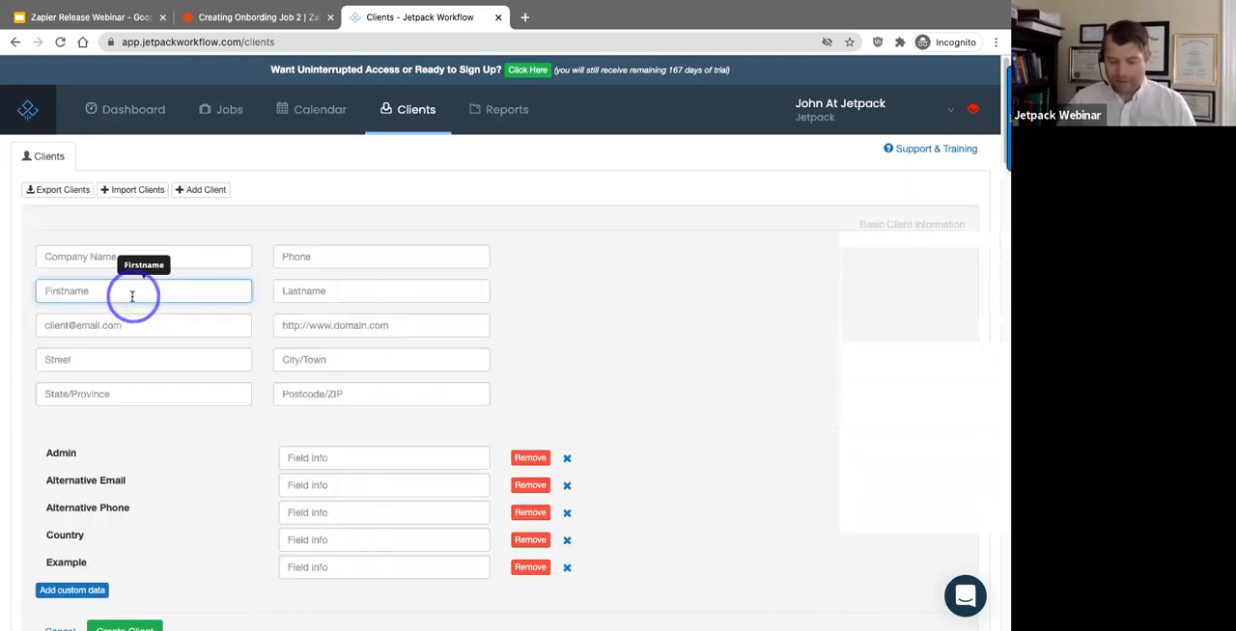
key(Tab)
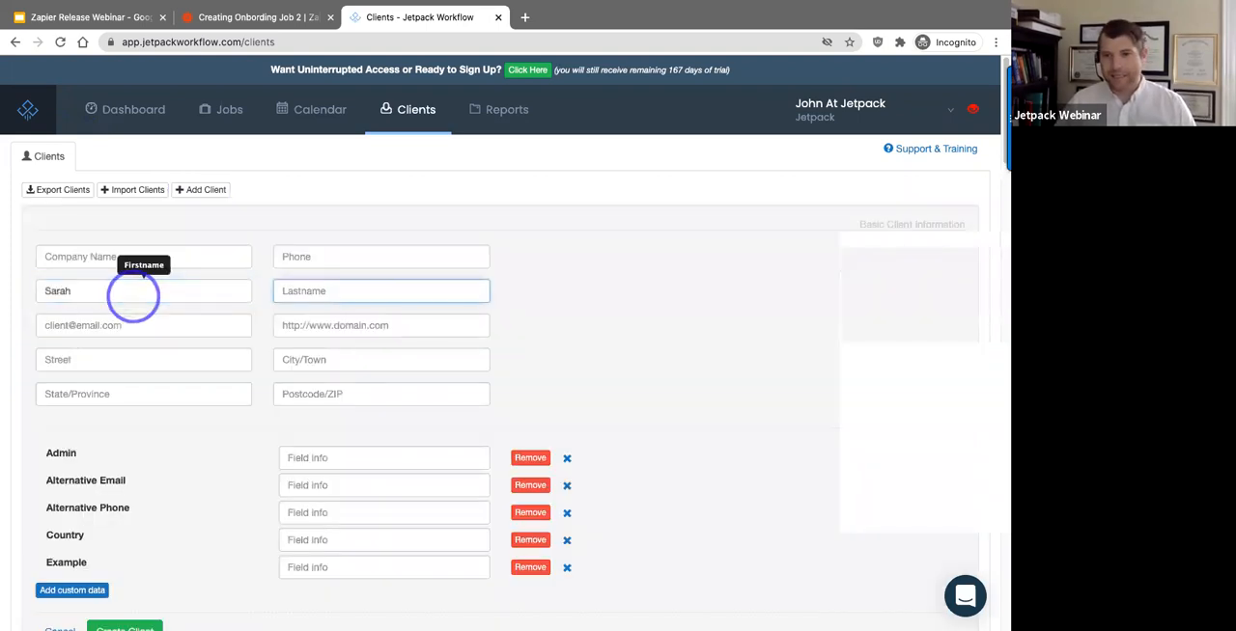
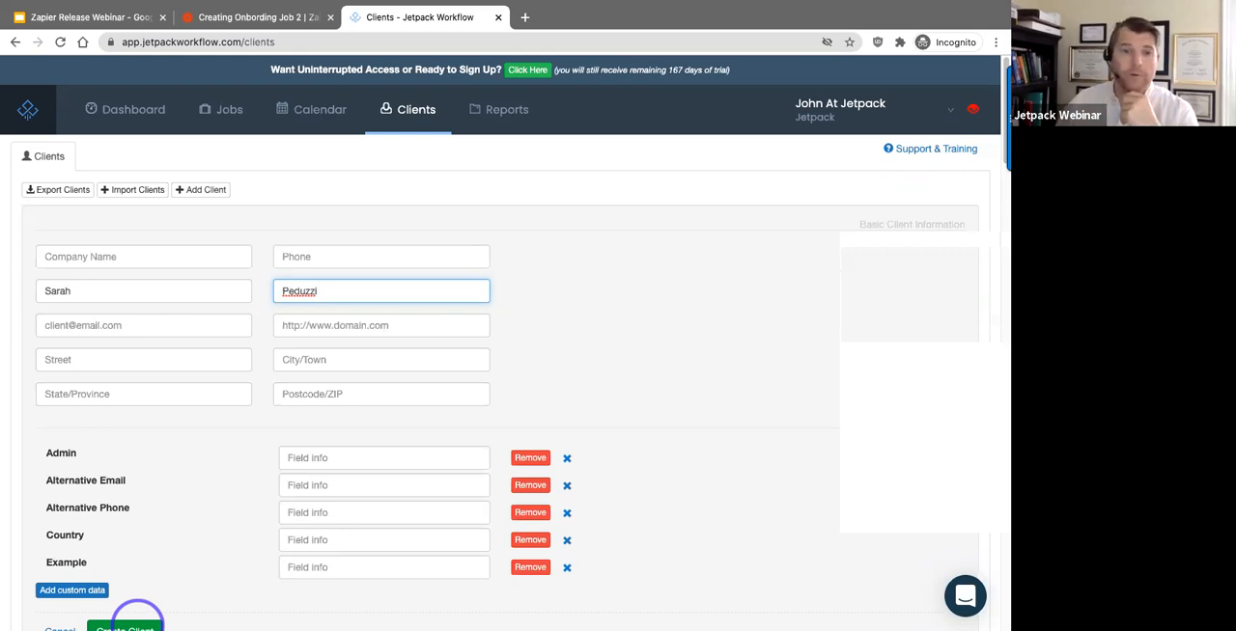
click(133, 624)
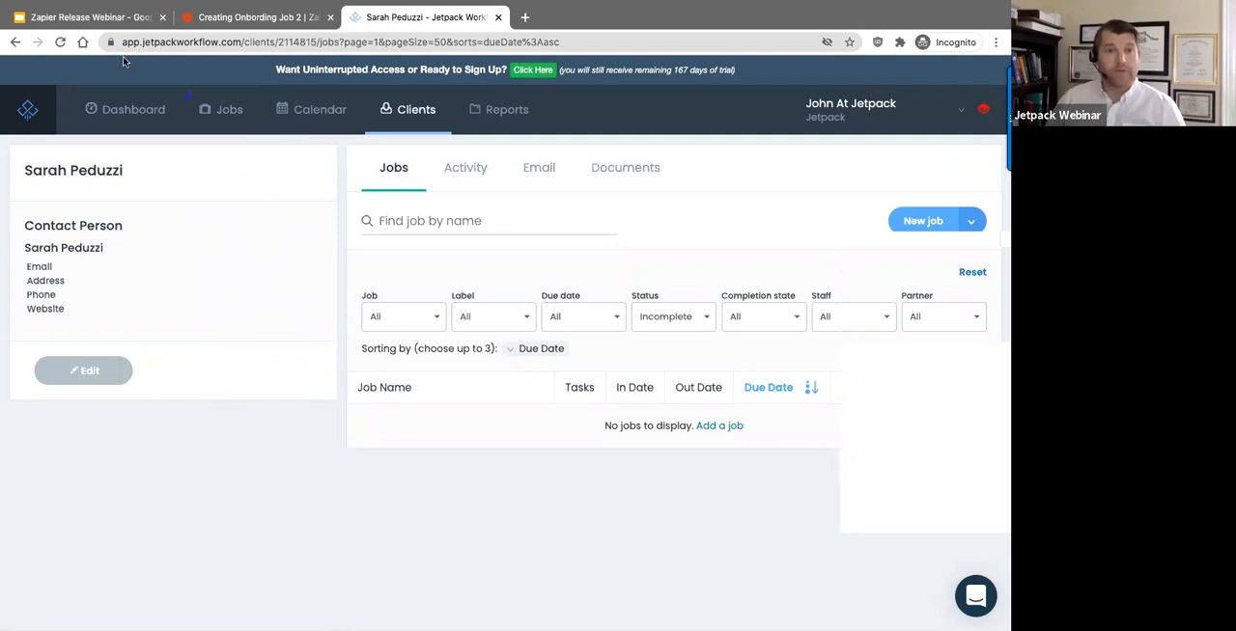
click(60, 43)
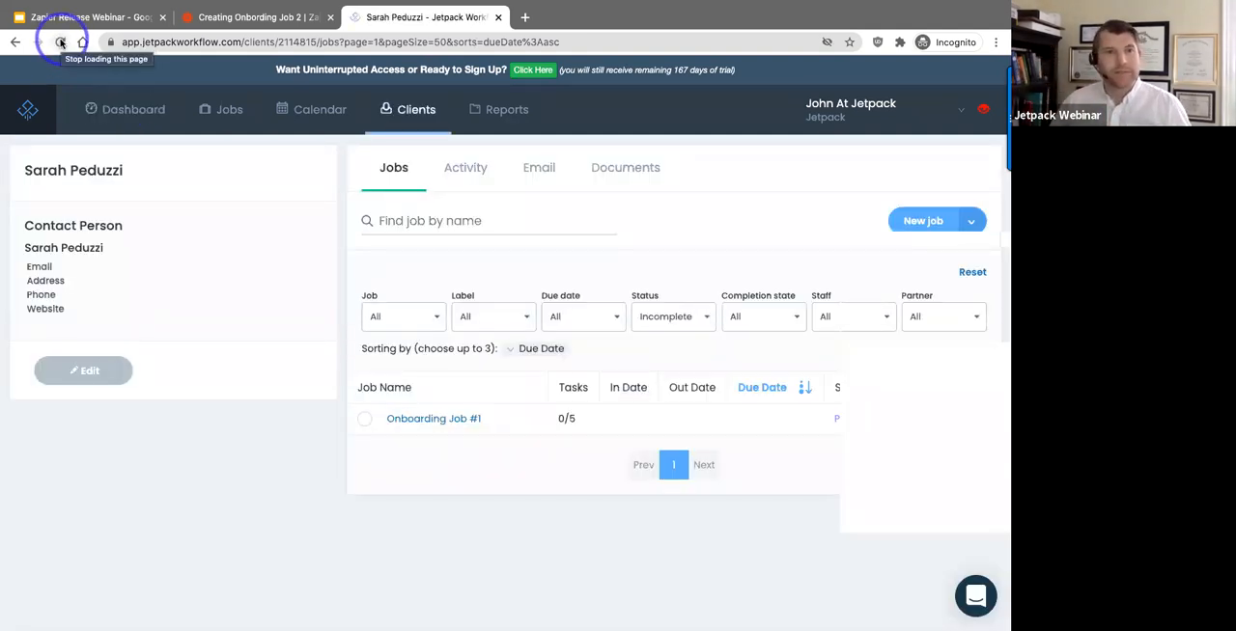
click(62, 42)
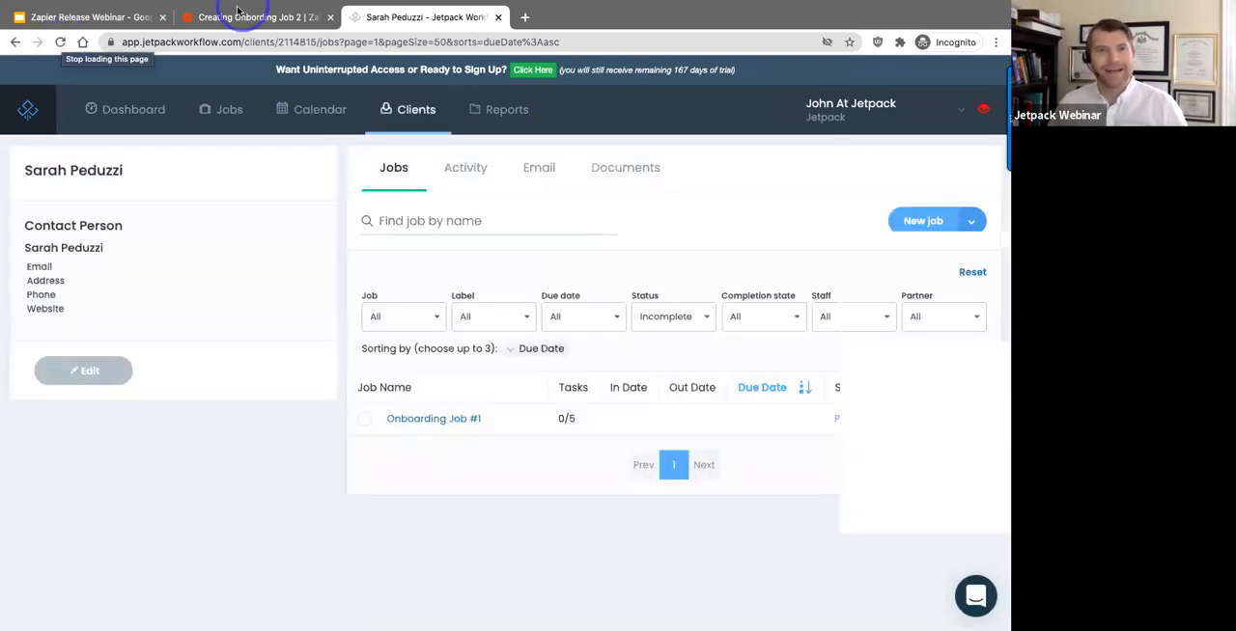
Step: Switch to Zapier and review the Create Job action's app, account and job settings, including its template
click(237, 12)
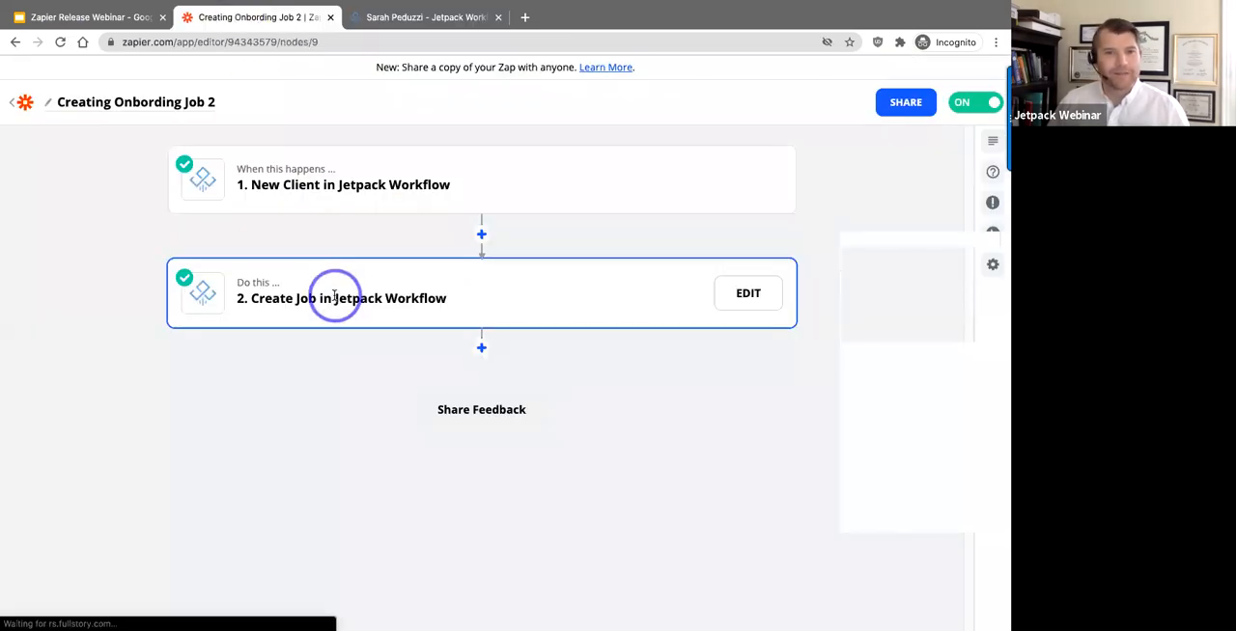
click(335, 297)
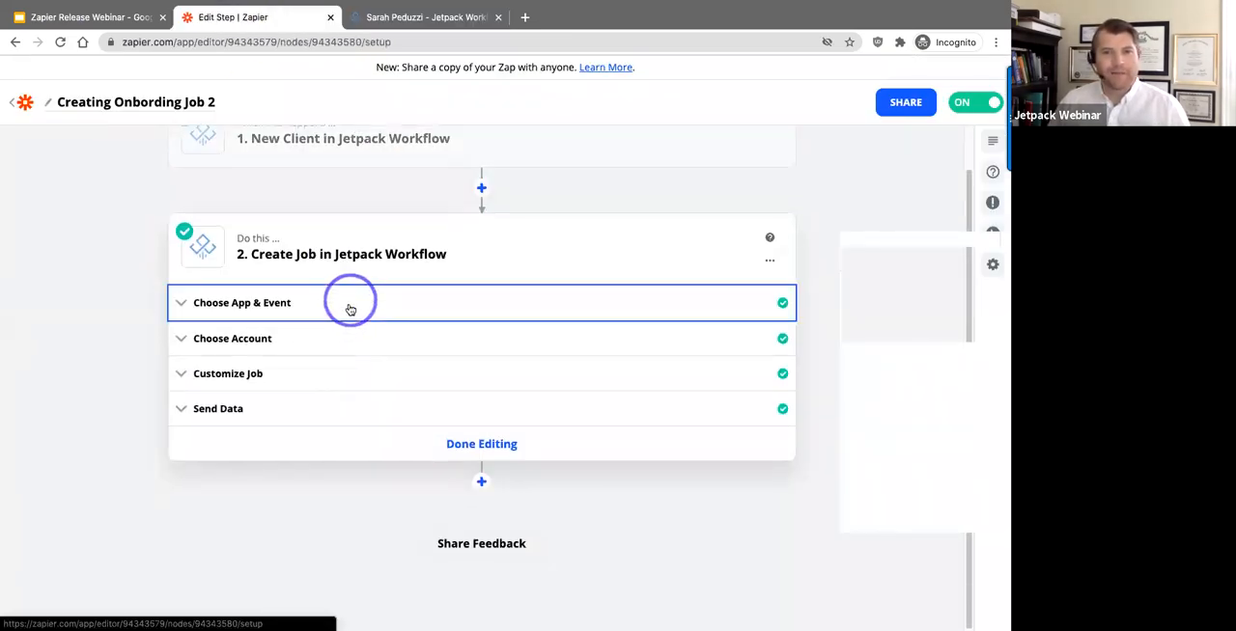
click(351, 305)
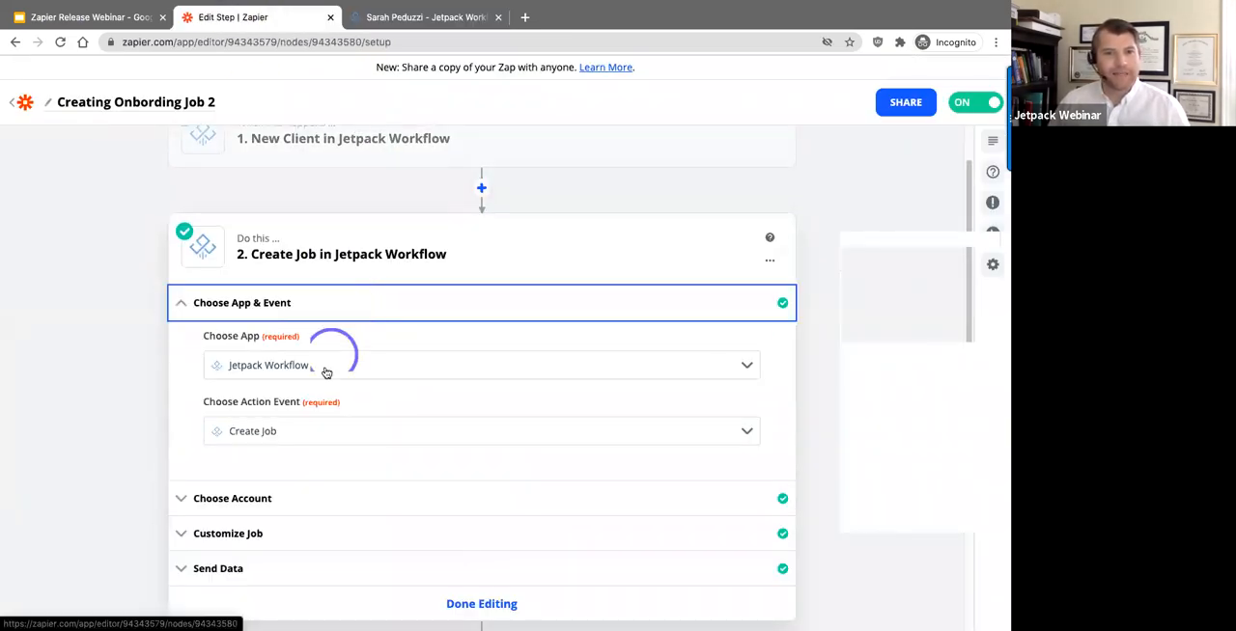
click(299, 504)
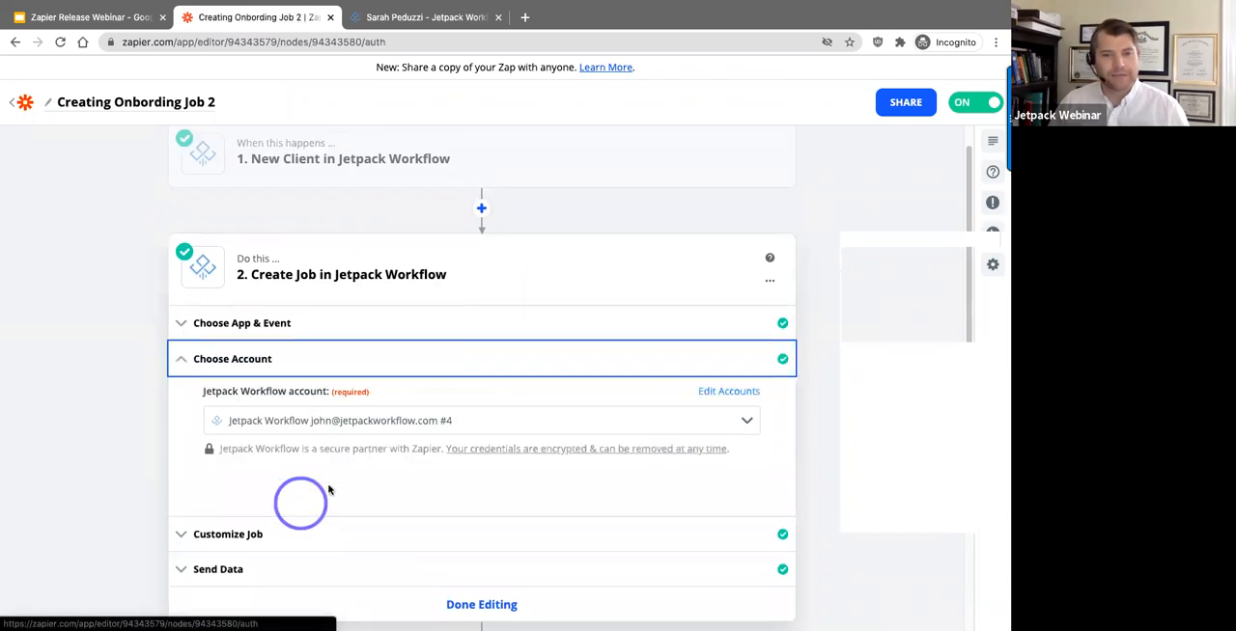
click(301, 520)
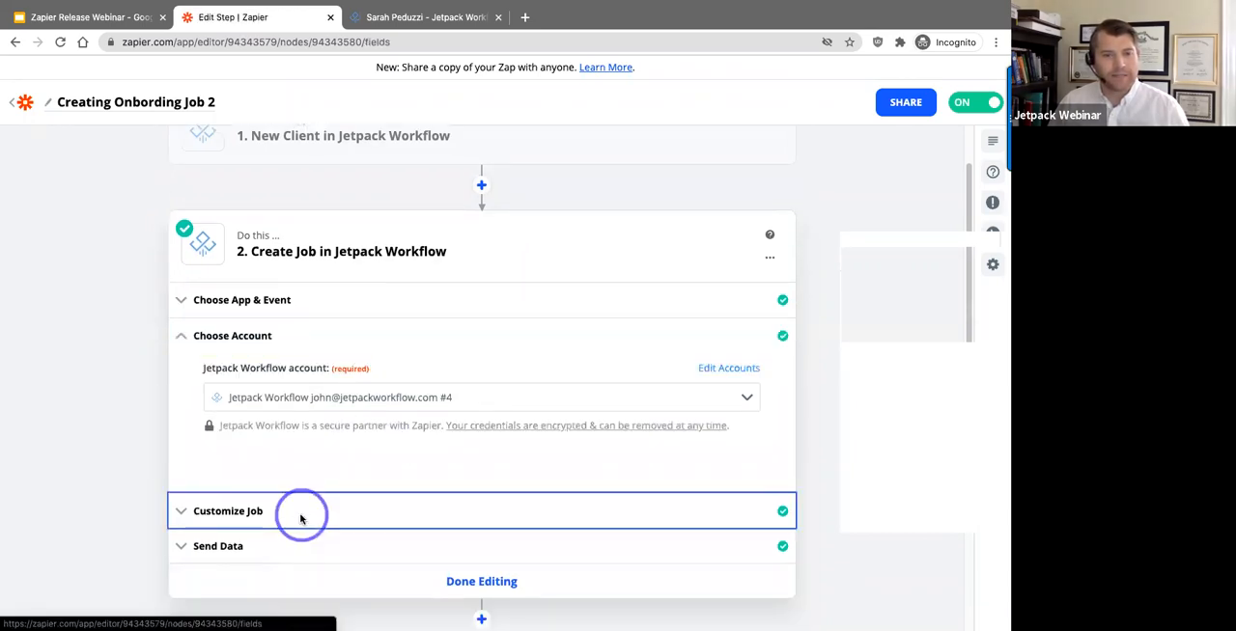
scroll(306, 514, down, 2)
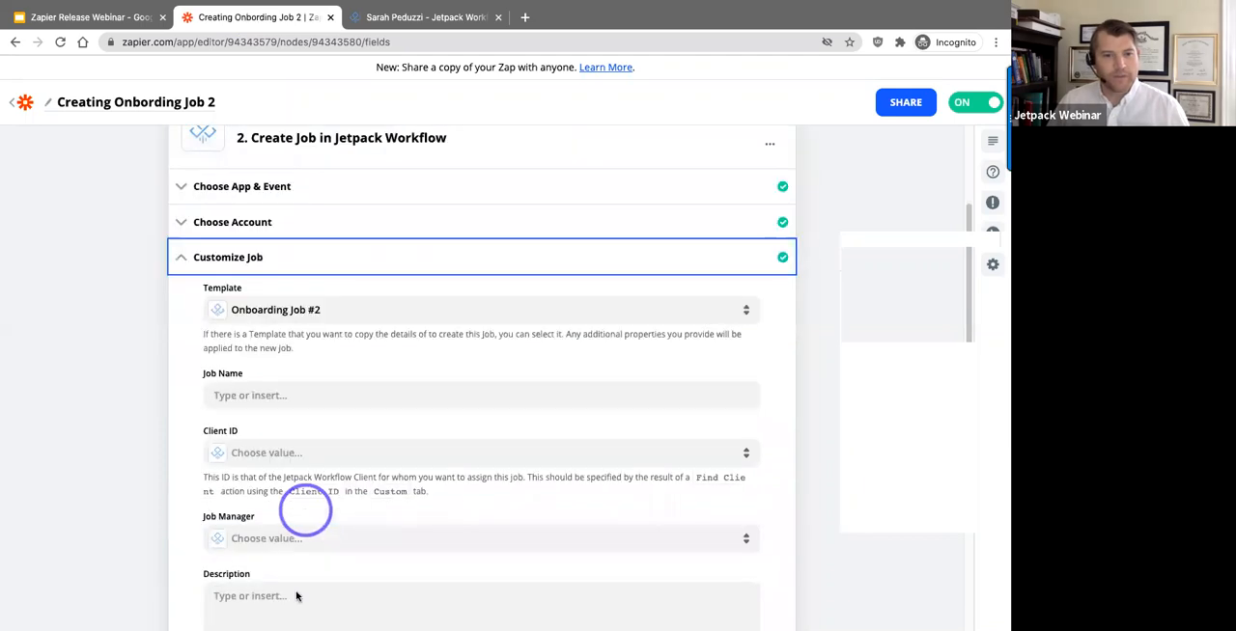
scroll(296, 596, down, 4)
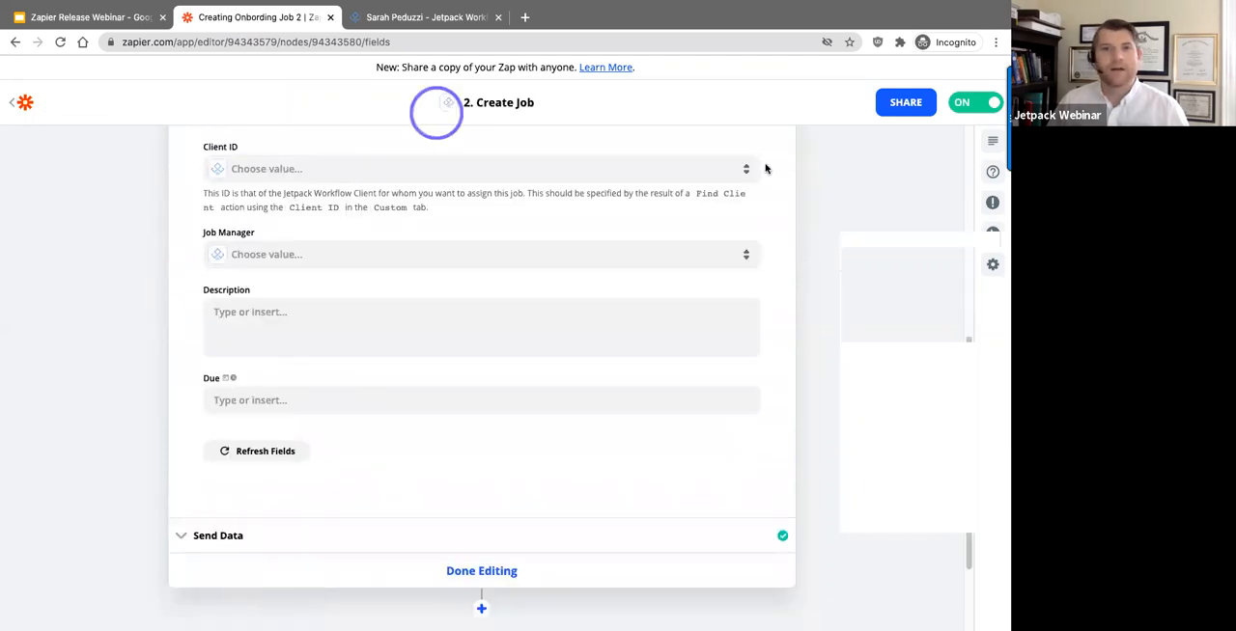
scroll(766, 169, up, 1)
Step: Return to the new client's page in Jetpack Workflow and reload it to recheck the job list
click(469, 17)
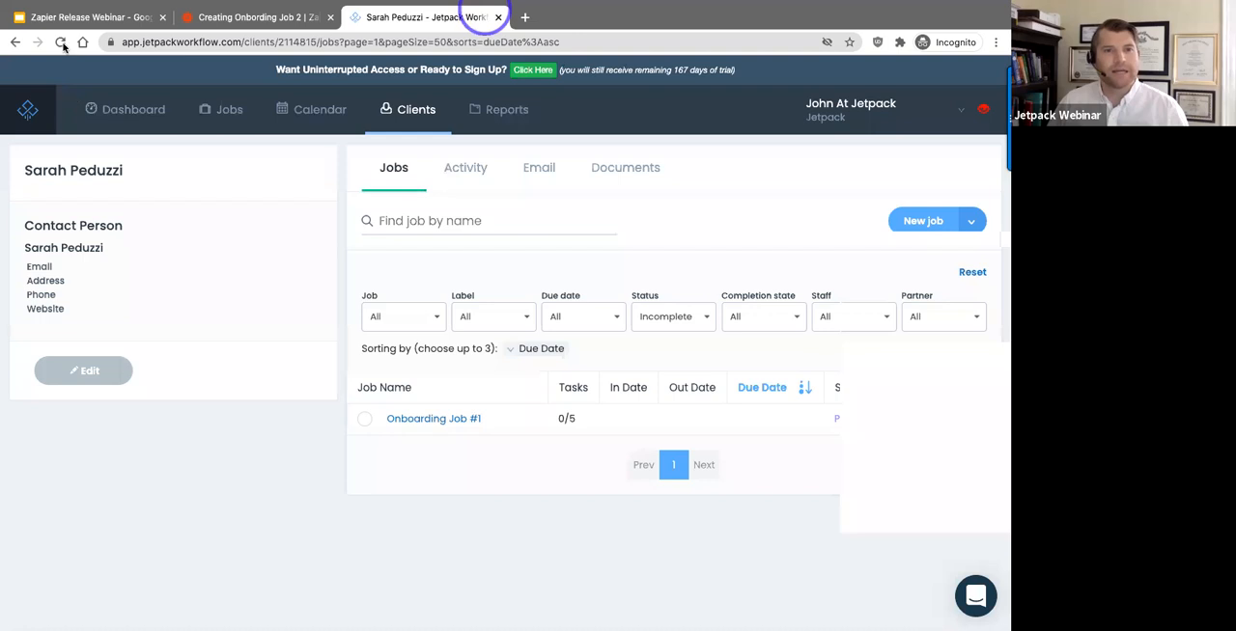
click(64, 43)
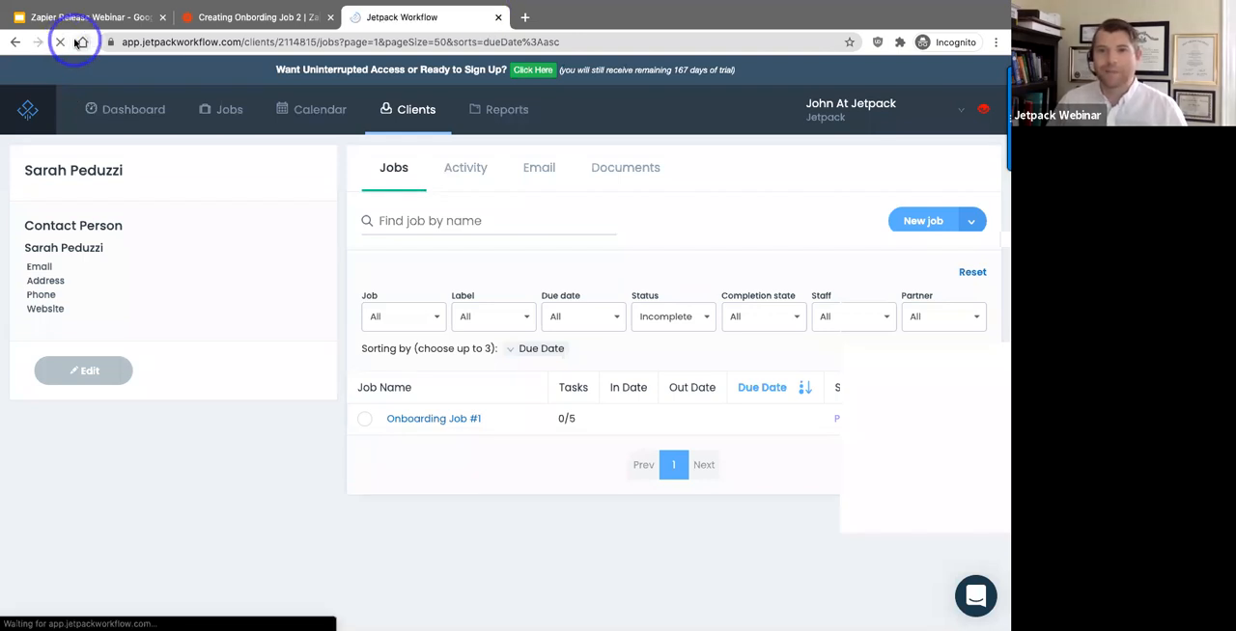
click(382, 142)
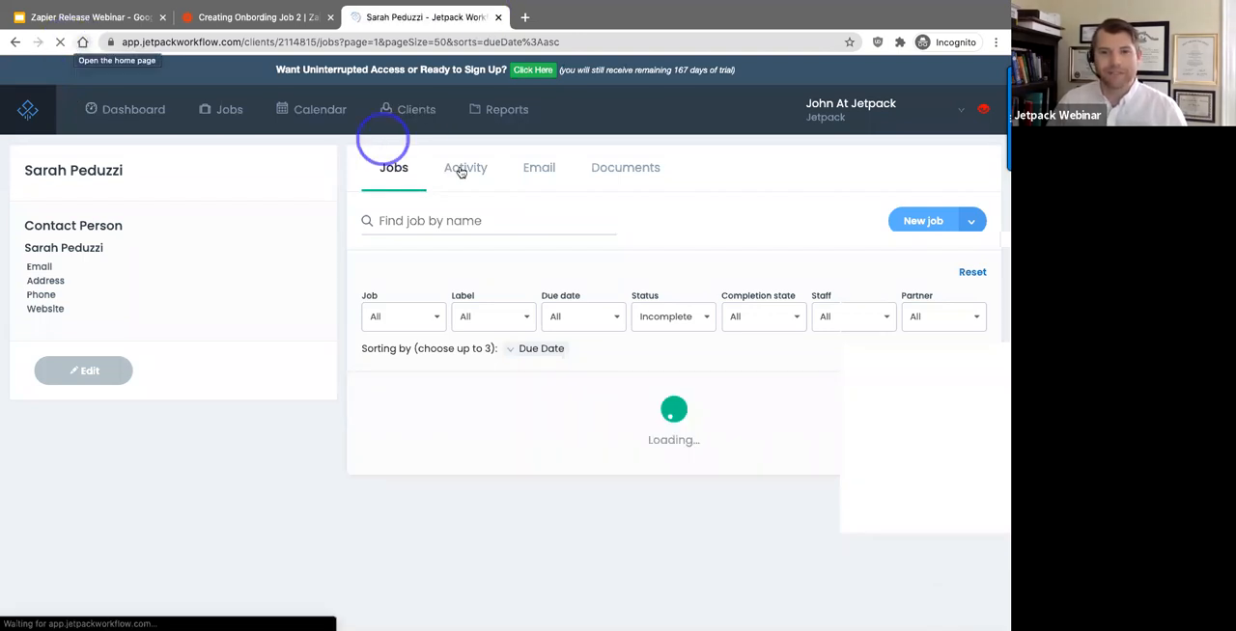
click(462, 170)
click(875, 273)
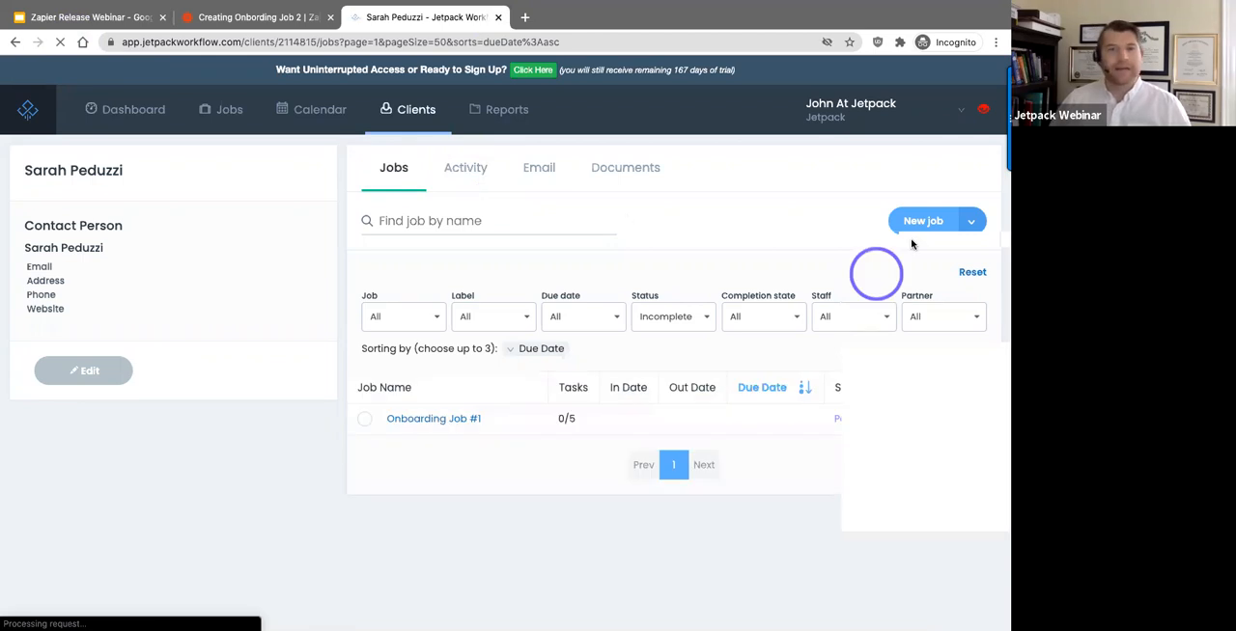
click(627, 217)
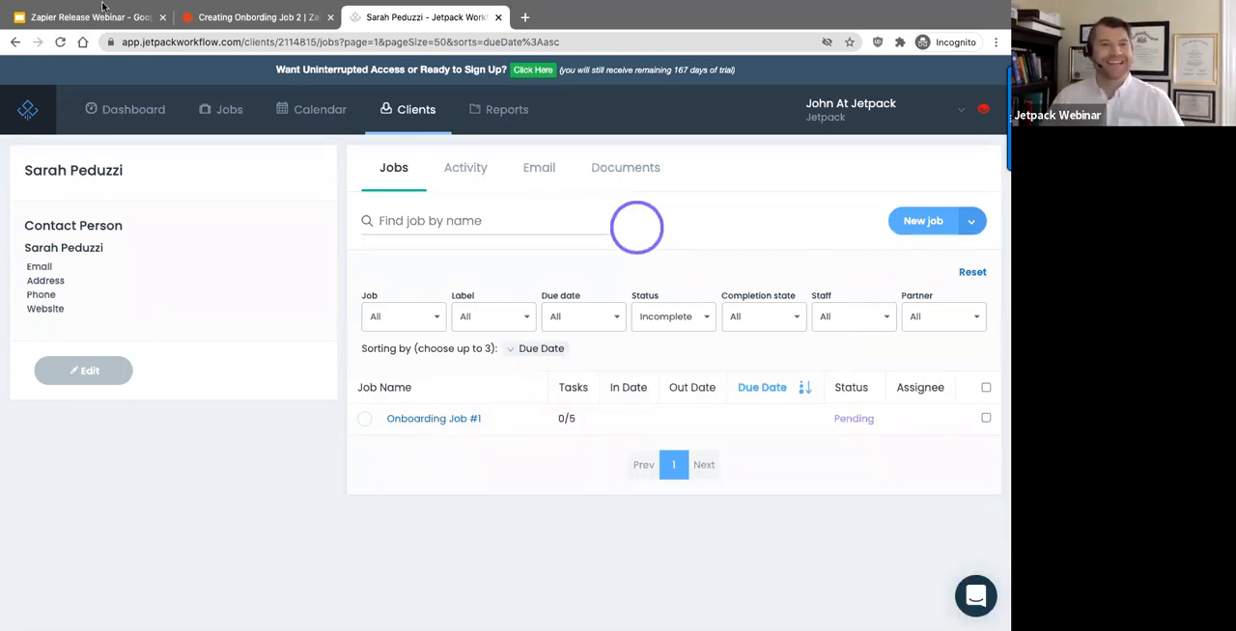
Step: Switch to Zapier and reload the Zap editor on the Create Job action
click(210, 16)
click(269, 21)
click(60, 44)
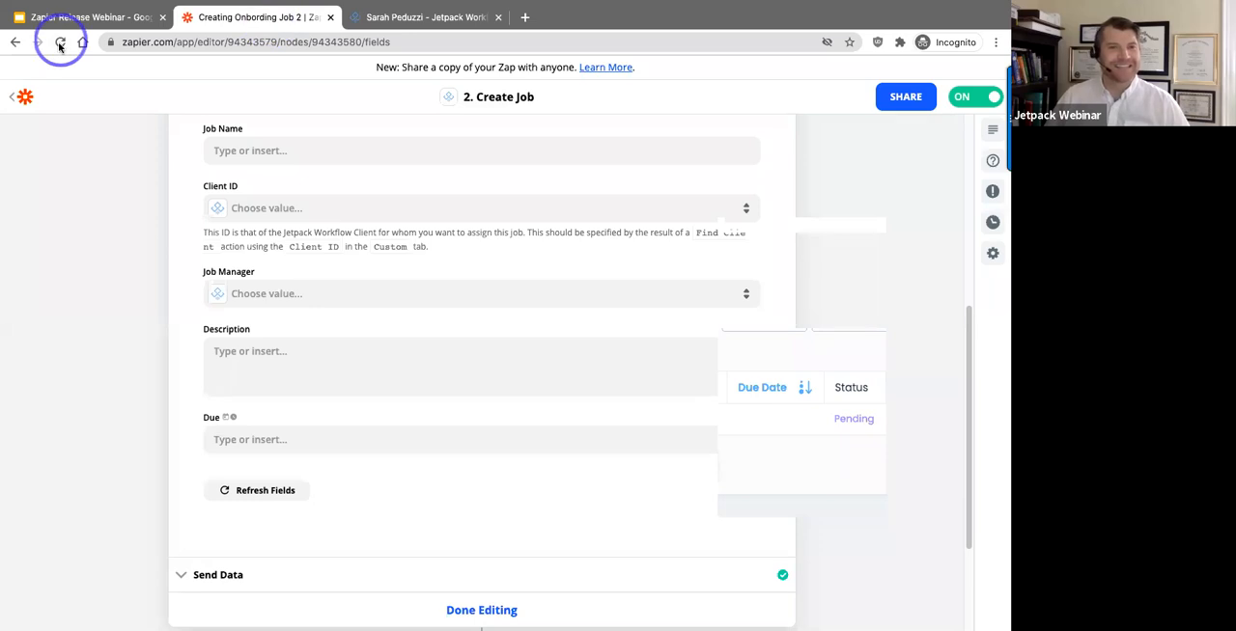
click(529, 272)
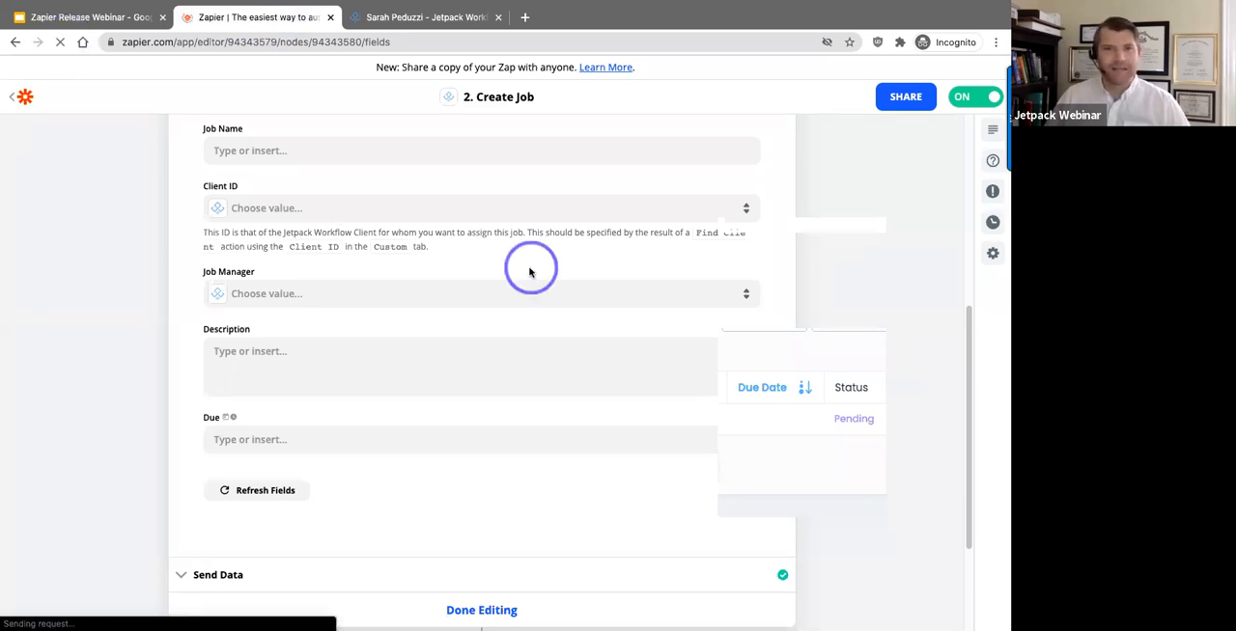
click(622, 232)
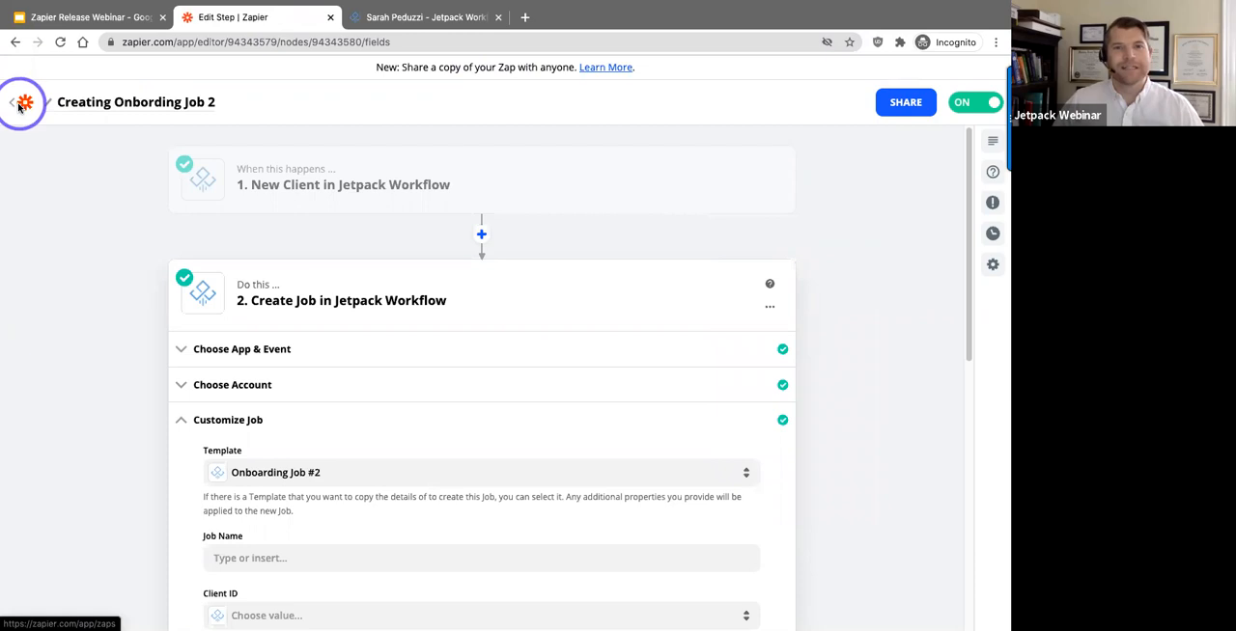
Step: Leave the Zap editor for the Zaps list and refresh the new client's jobs in Jetpack Workflow
click(17, 106)
click(404, 18)
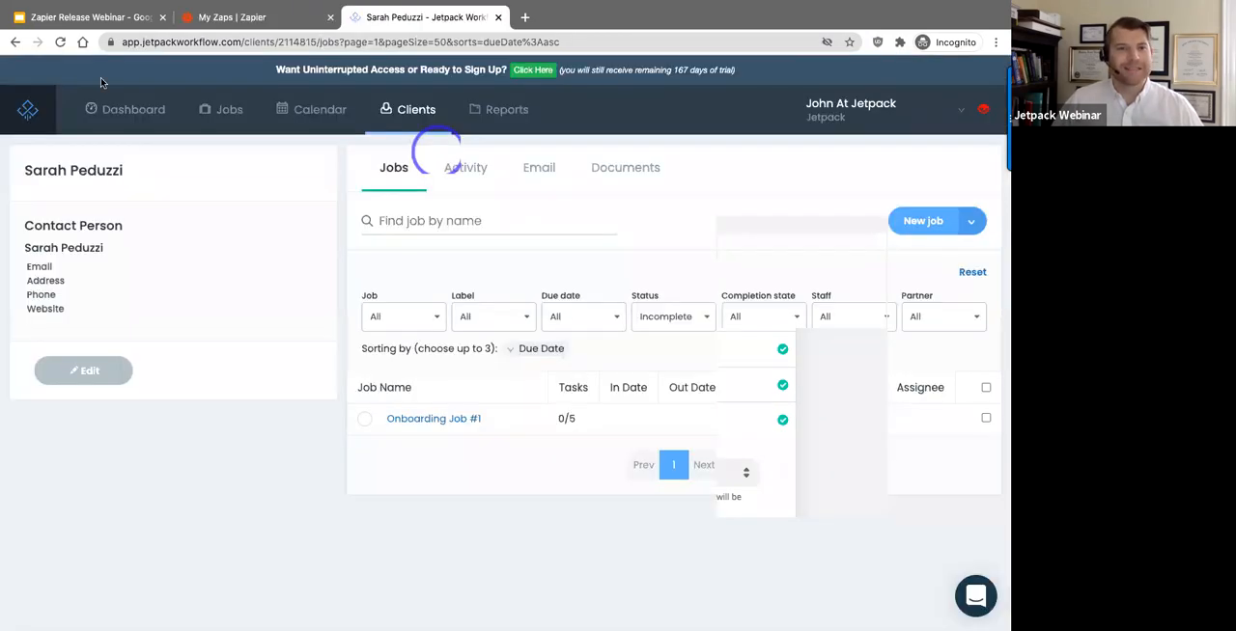
click(61, 42)
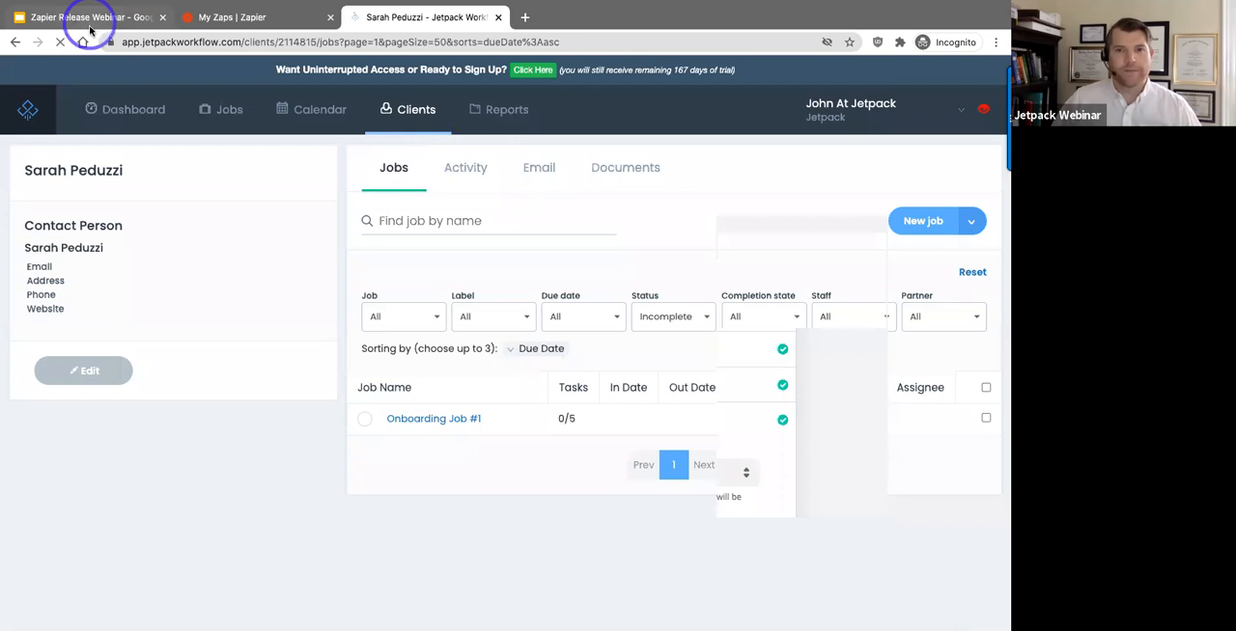
Step: Switch to the Zapier Release Webinar slides in Google Slides and present from slide 11, "Final quick poll…"
click(90, 27)
click(679, 165)
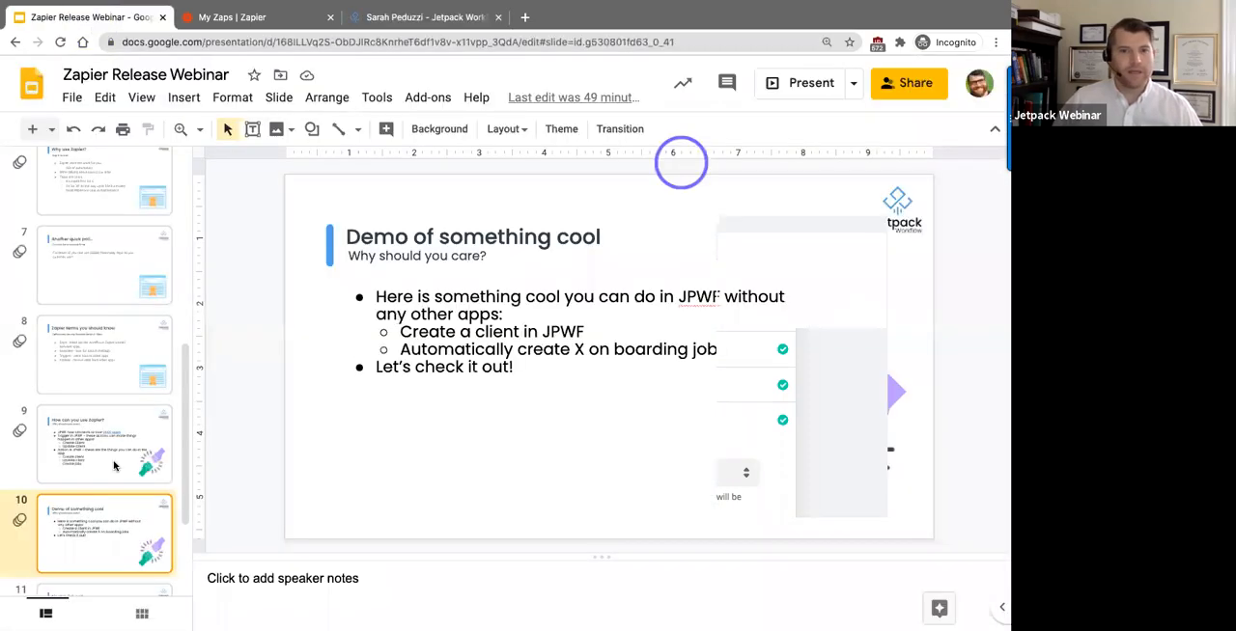
scroll(125, 442, down, 1)
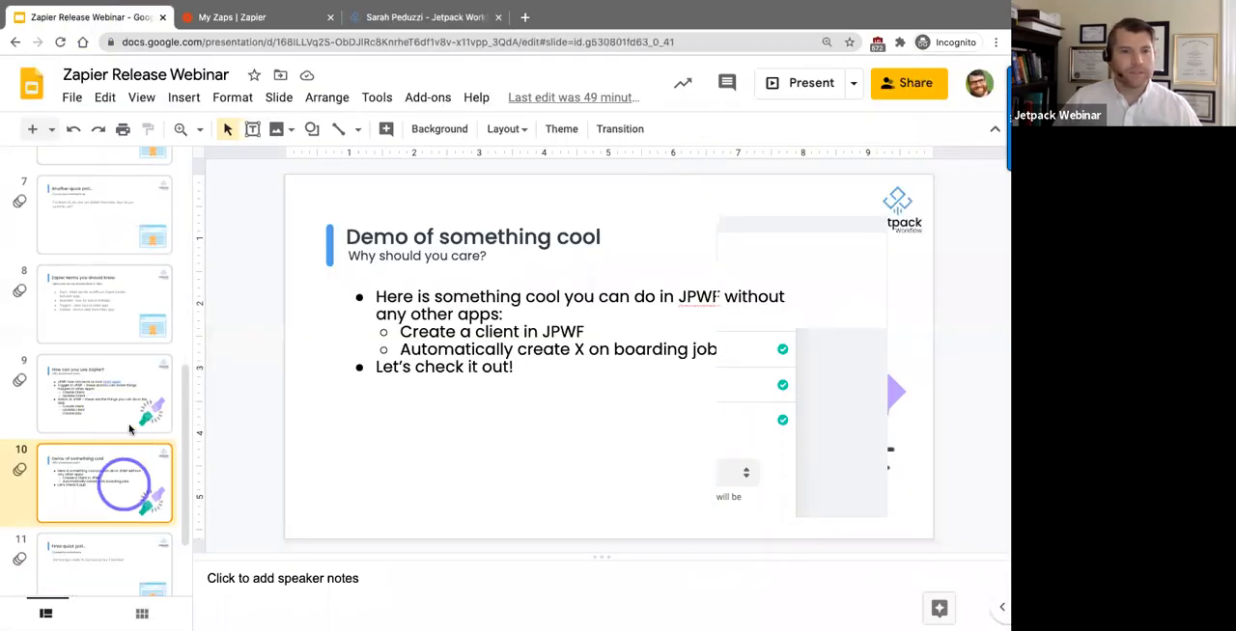
click(89, 565)
click(265, 378)
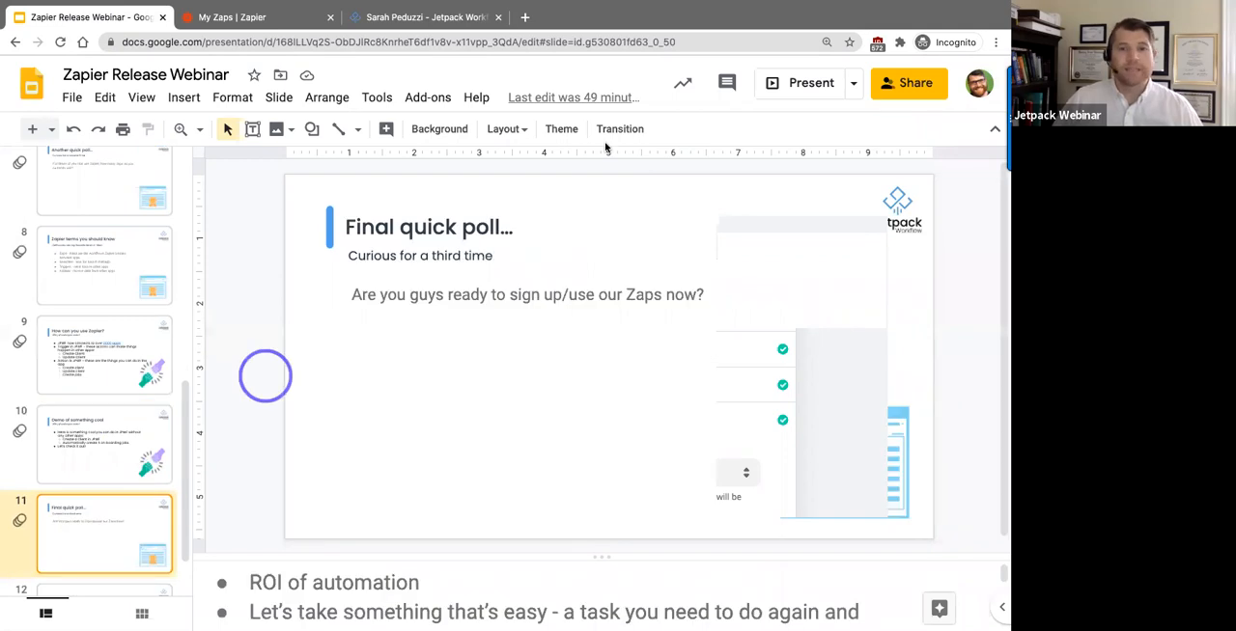
click(659, 175)
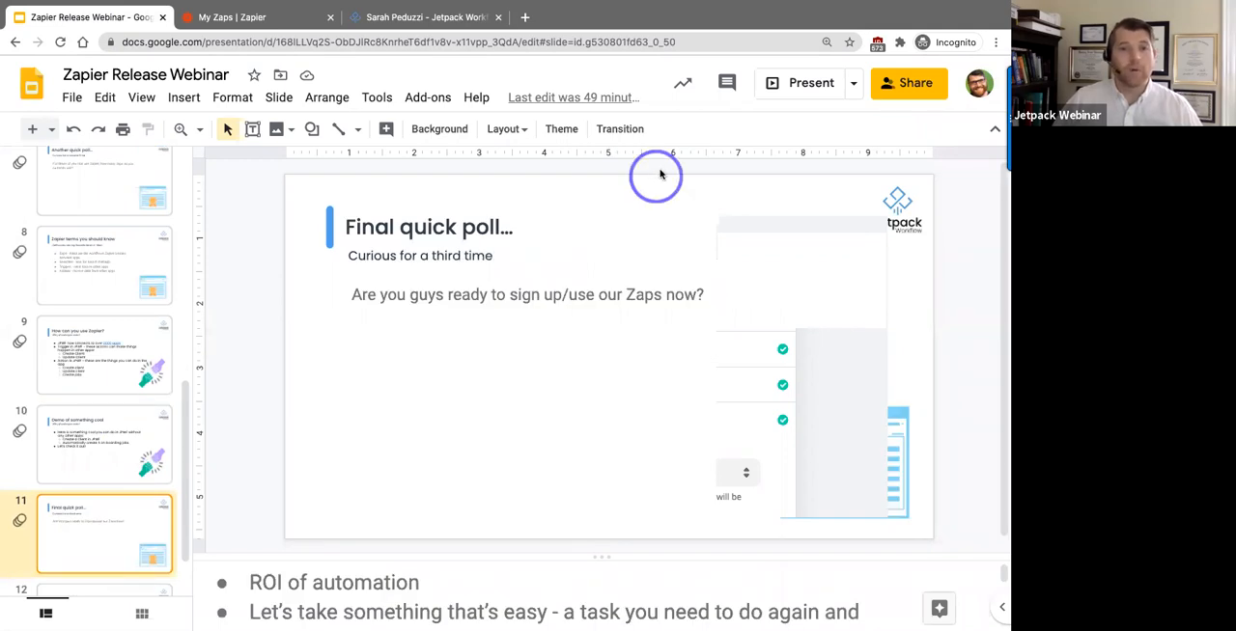
click(828, 84)
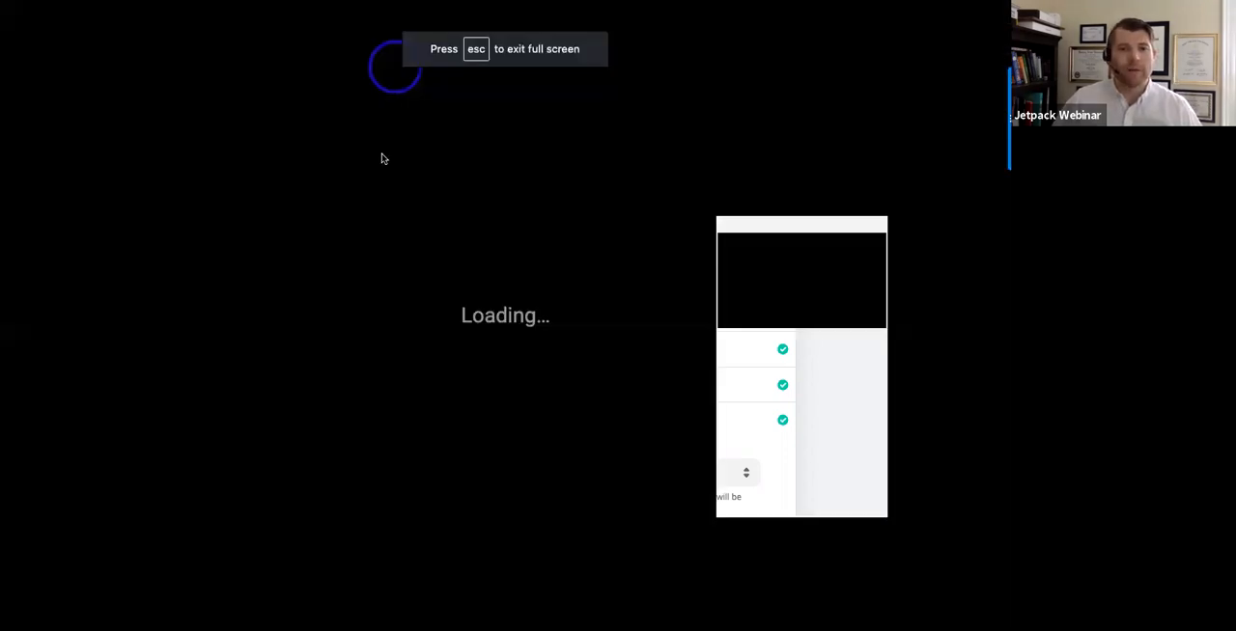